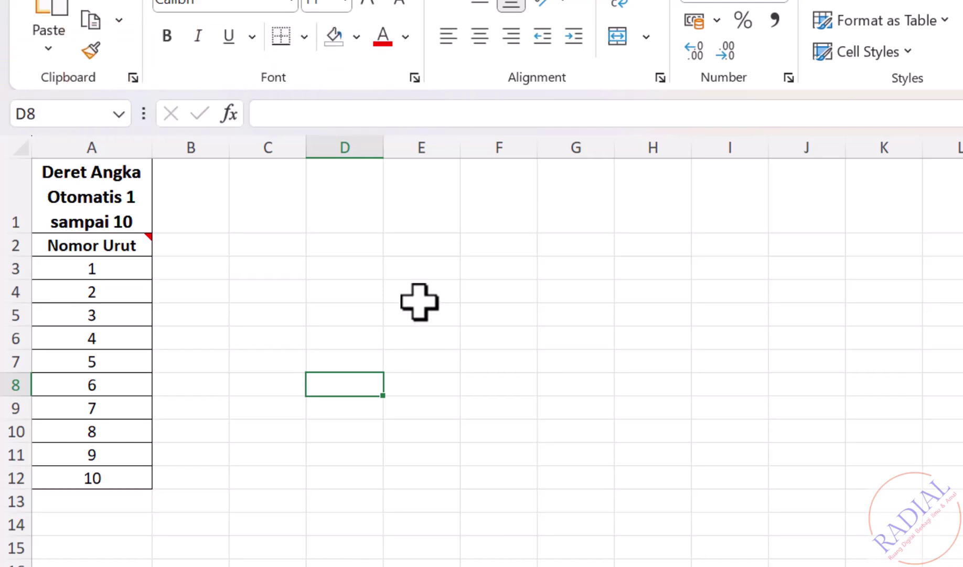
Enter the heading "Nomor Urut" in cell C2 and autofit the width of column C.
{"action": "left_click", "coordinate": [284, 246]}
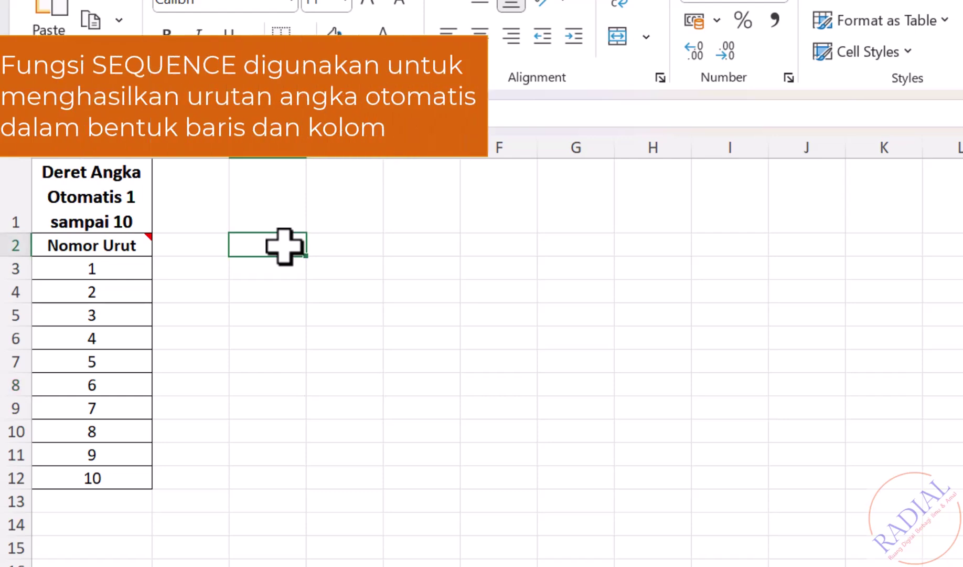
{"action": "type", "text": "Nom"}
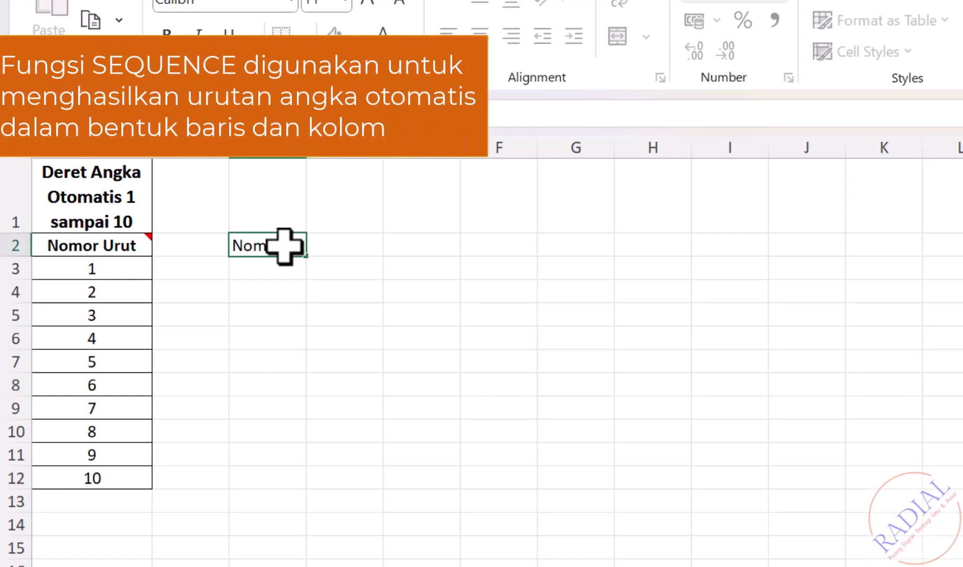
{"action": "type", "text": "or Urut"}
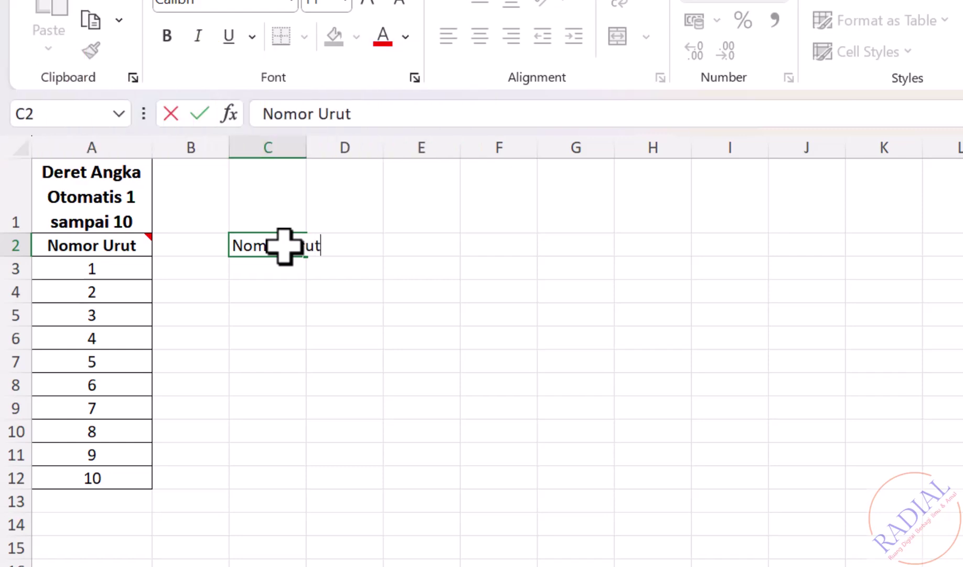
{"action": "left_click", "coordinate": [372, 307]}
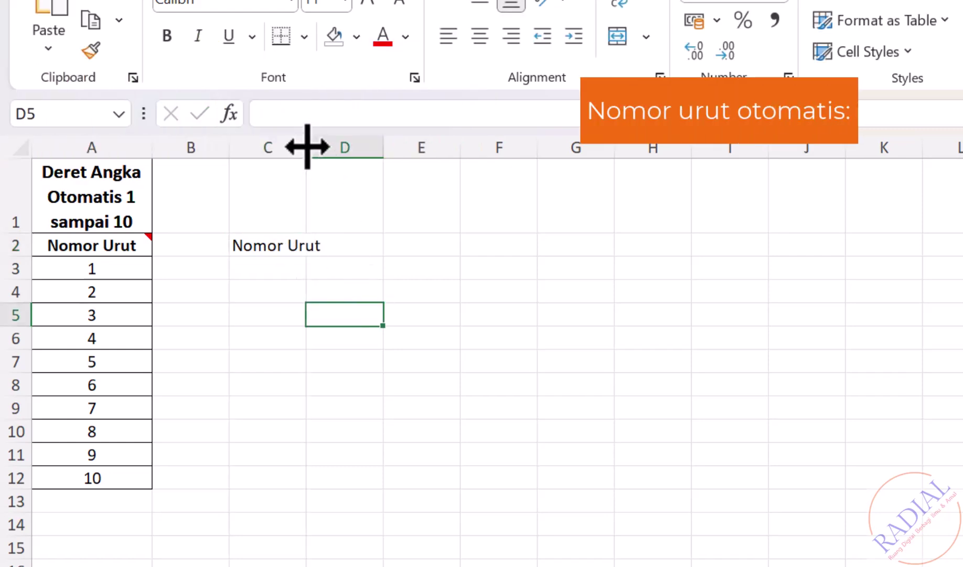
{"action": "double_click", "coordinate": [308, 147]}
Generate a ten-row number sequence under the new heading by entering =SEQUENCE(10) in cell C3.
{"action": "left_click", "coordinate": [299, 269]}
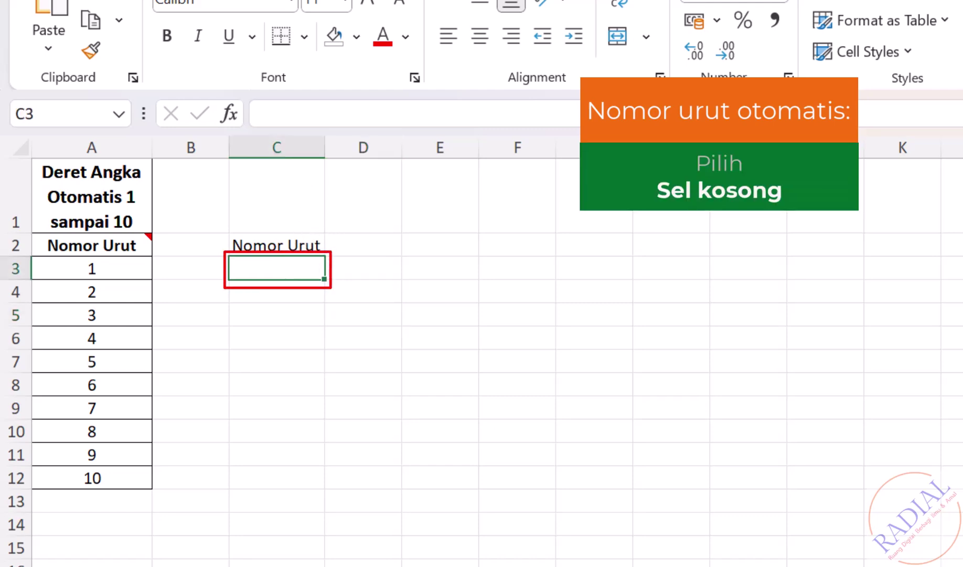
{"action": "type", "text": "=SE"}
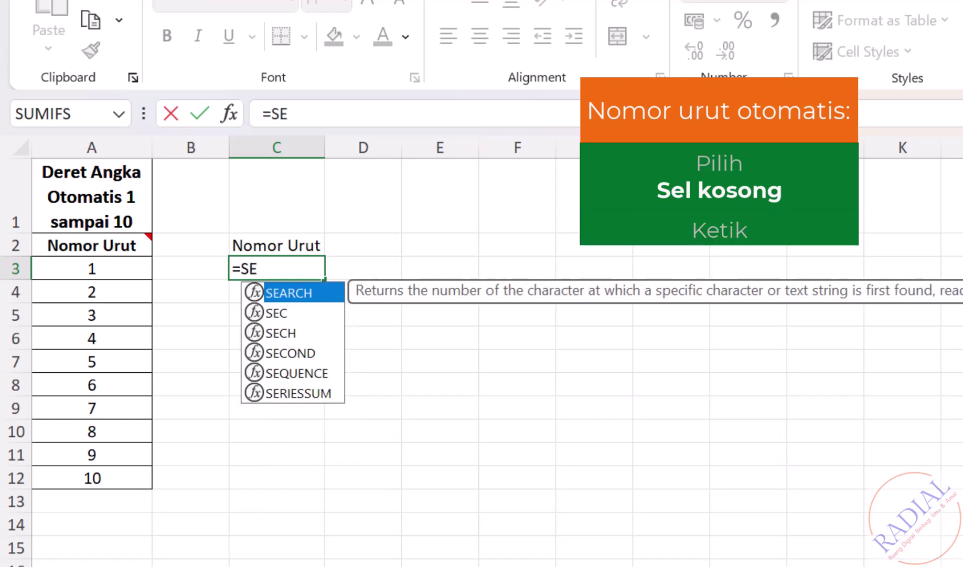
{"action": "type", "text": "QUE"}
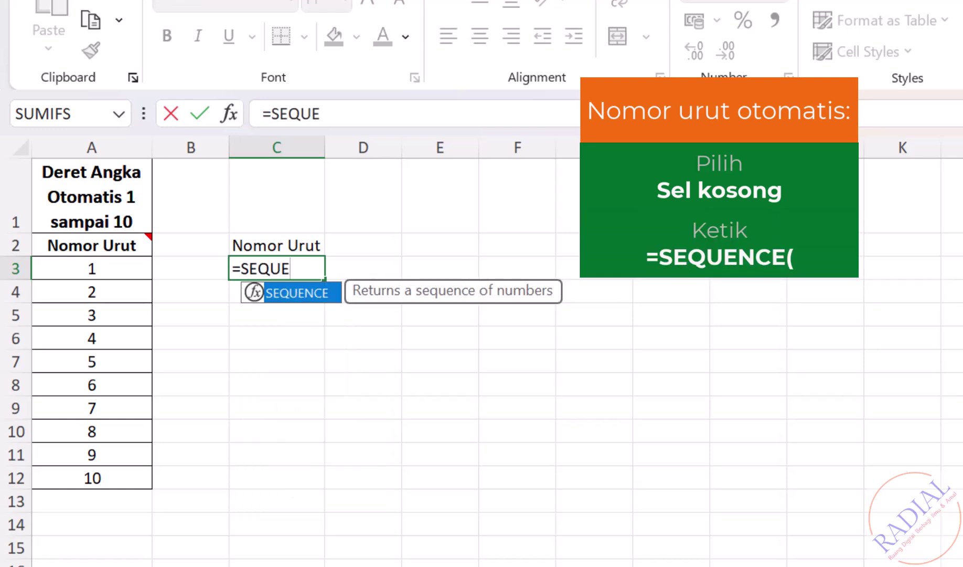
{"action": "type", "text": "NCE("}
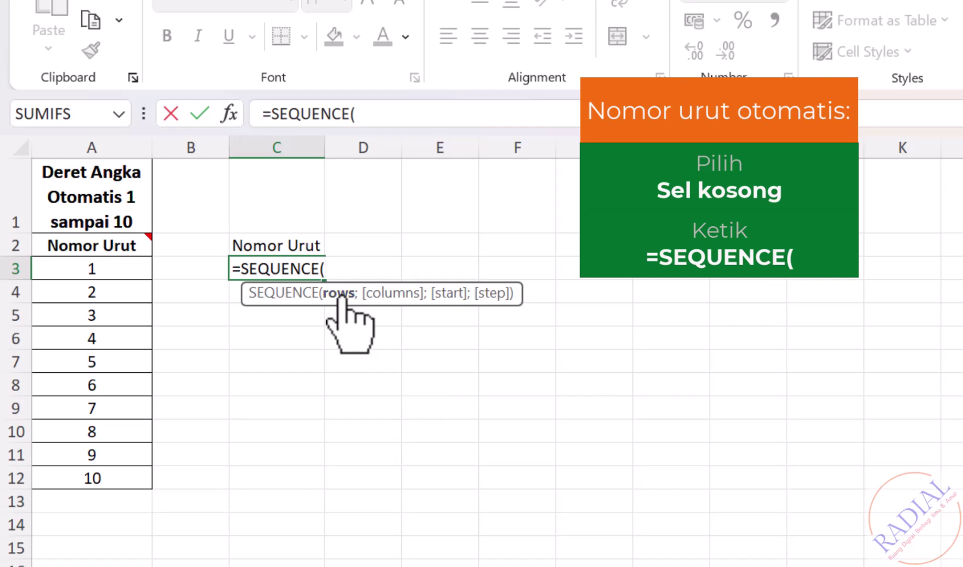
{"action": "type", "text": "10)"}
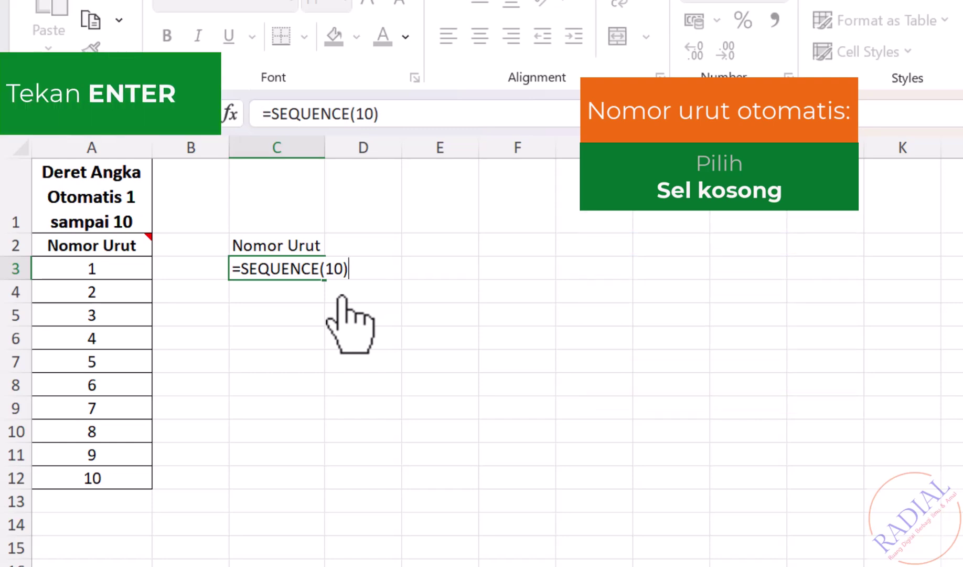
{"action": "key", "text": "Return"}
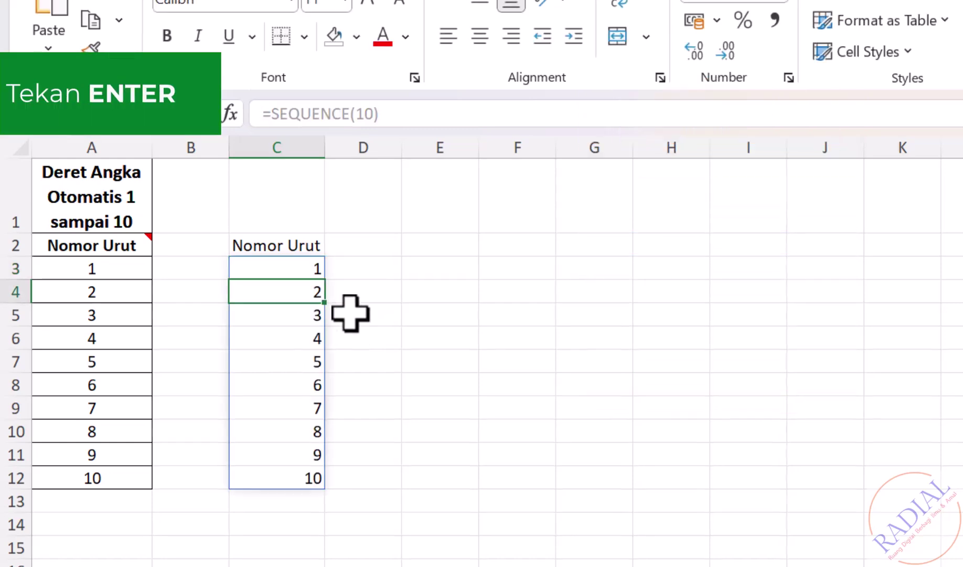
{"action": "left_click", "coordinate": [430, 460]}
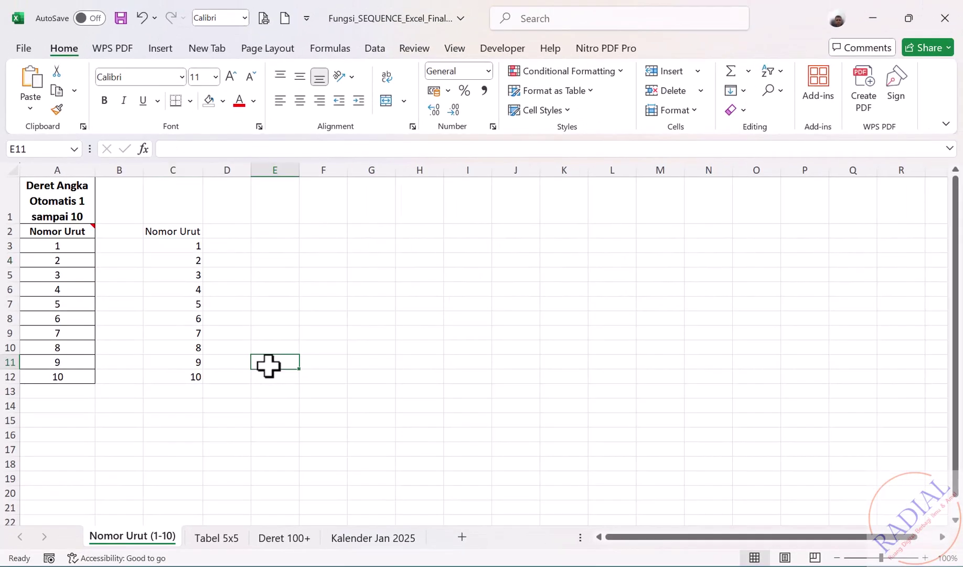
{"action": "left_click", "coordinate": [176, 166]}
{"action": "left_click", "coordinate": [326, 410]}
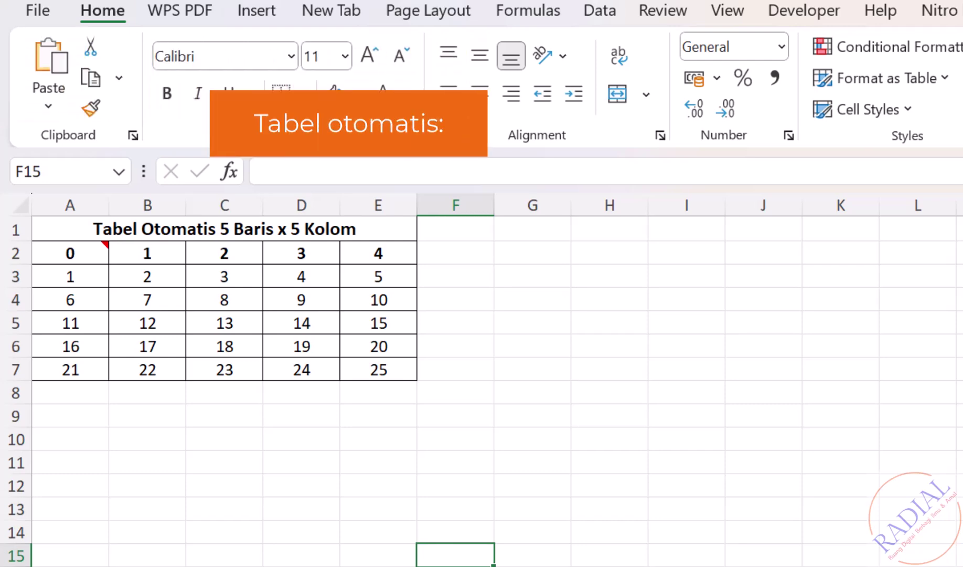
Generate a grid of 5 rows by 5 columns by entering =SEQUENCE(5;5) in cell G2 of the Tabel 5x5 sheet.
{"action": "left_click", "coordinate": [533, 251]}
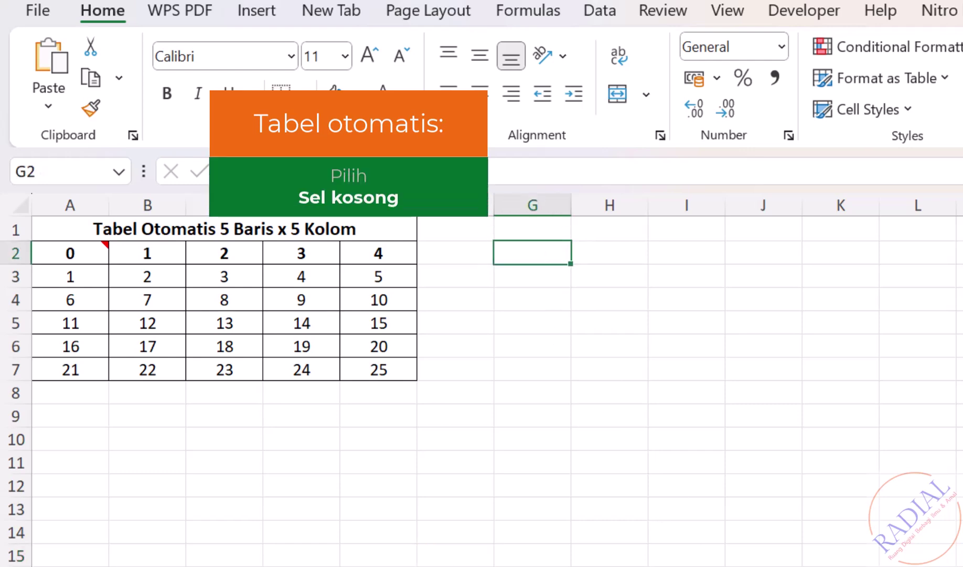
{"action": "type", "text": "=SE"}
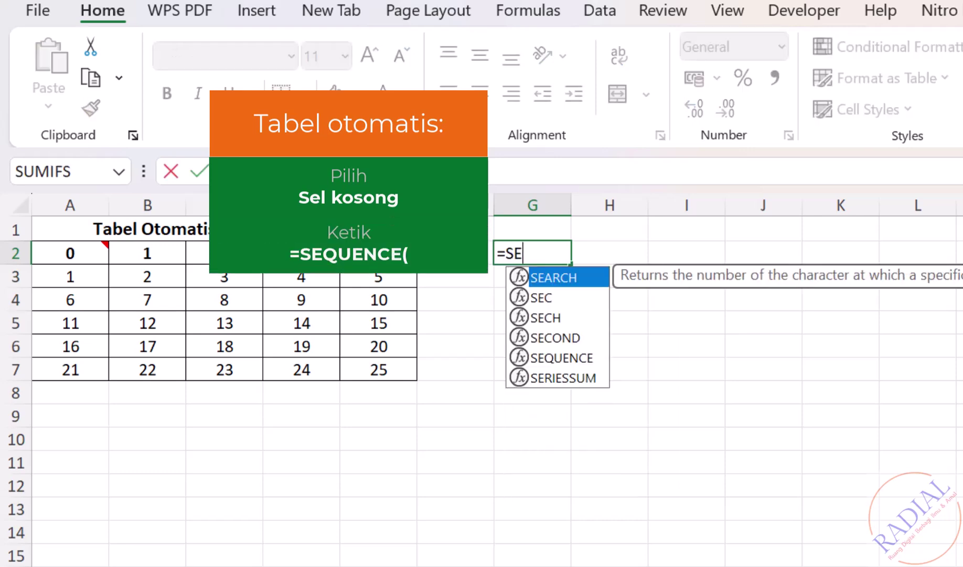
{"action": "type", "text": "QUENCE"}
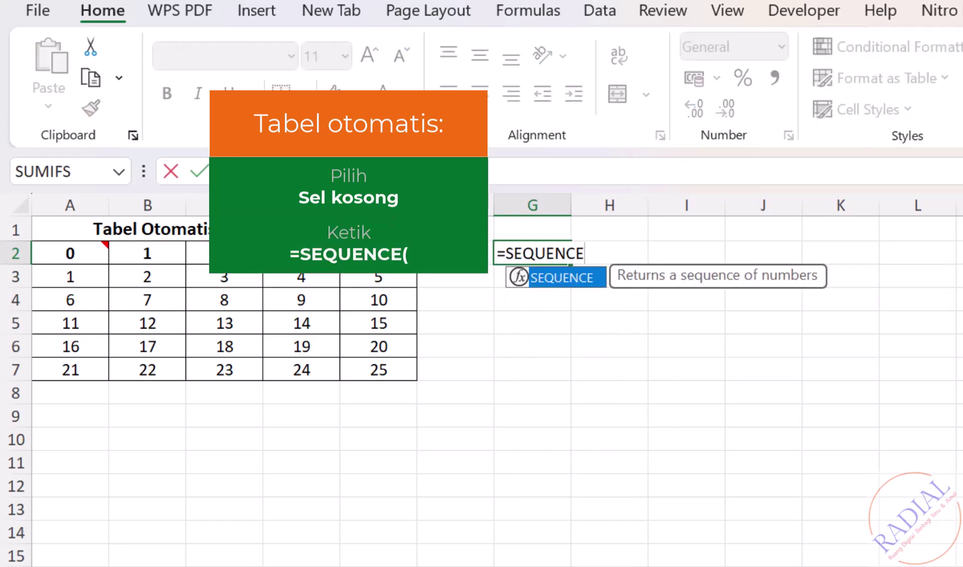
{"action": "type", "text": "("}
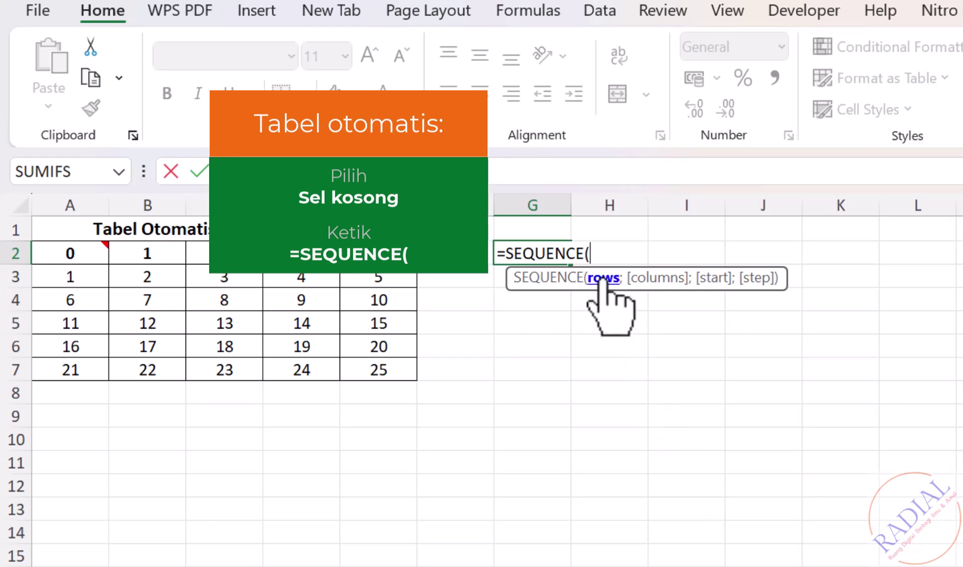
{"action": "type", "text": "5"}
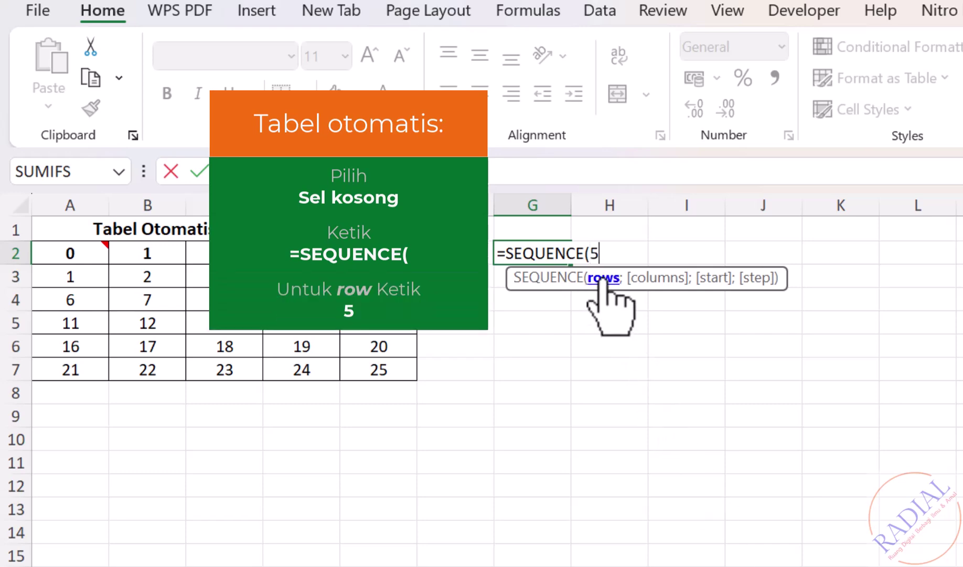
{"action": "type", "text": ";"}
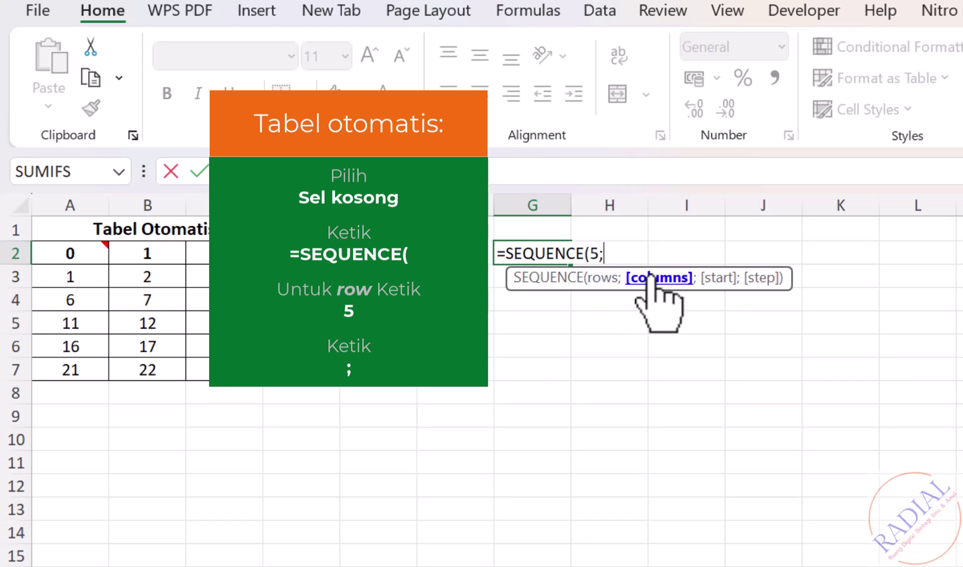
{"action": "type", "text": "5"}
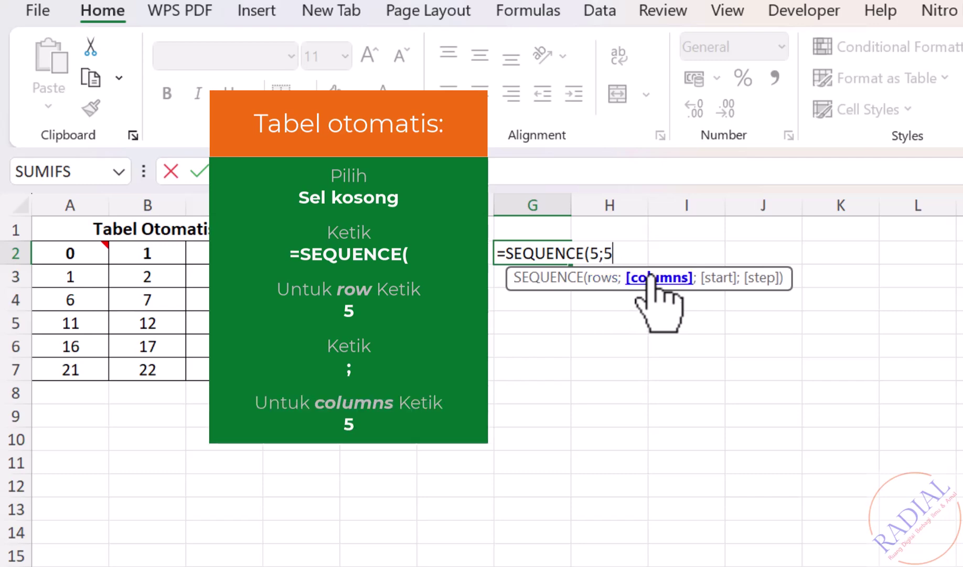
{"action": "type", "text": ")"}
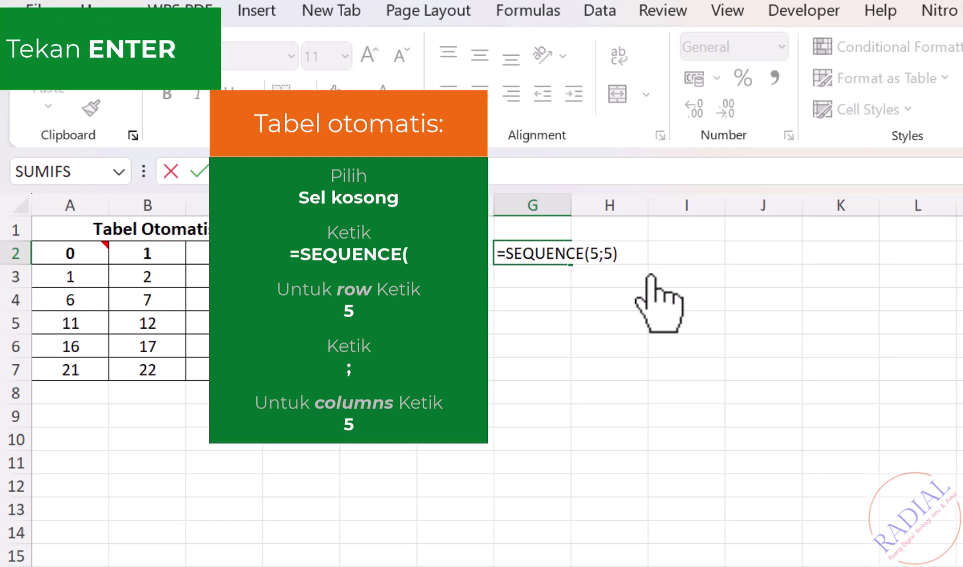
{"action": "key", "text": "Return"}
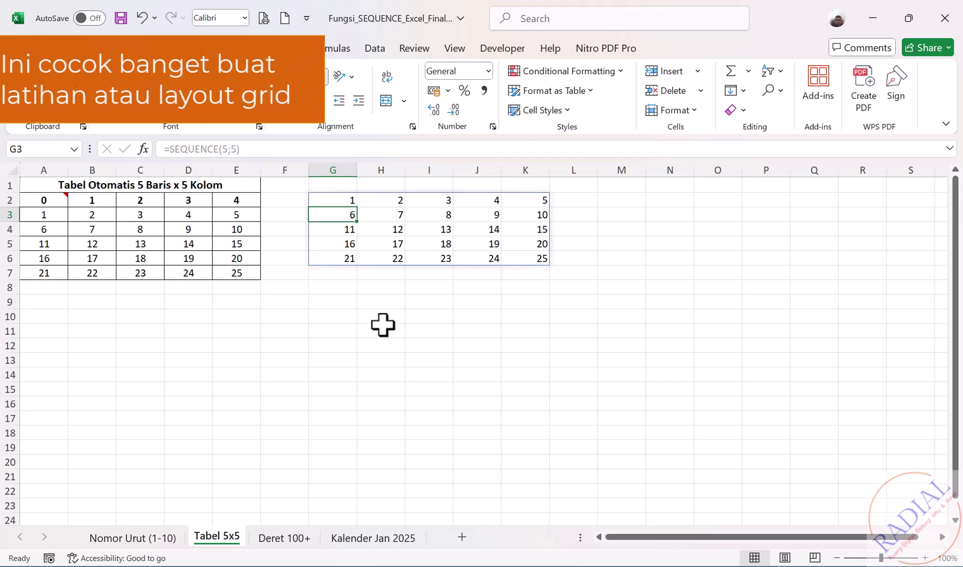
{"action": "left_click", "coordinate": [383, 324]}
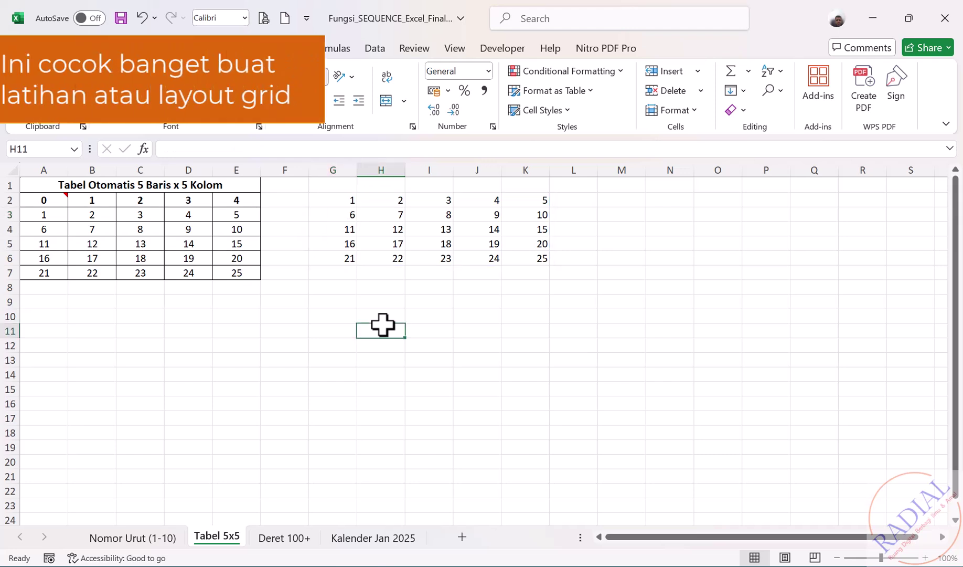
Apply all borders to the generated number grid in G2:K6.
{"action": "left_click_drag", "start_coordinate": [454, 229], "coordinate": [530, 255]}
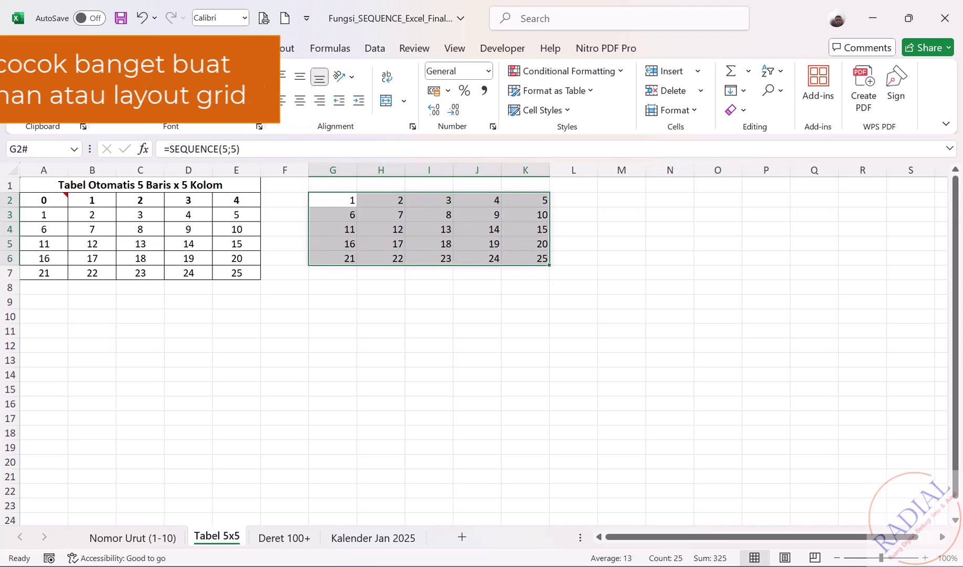
{"action": "left_click", "coordinate": [189, 100]}
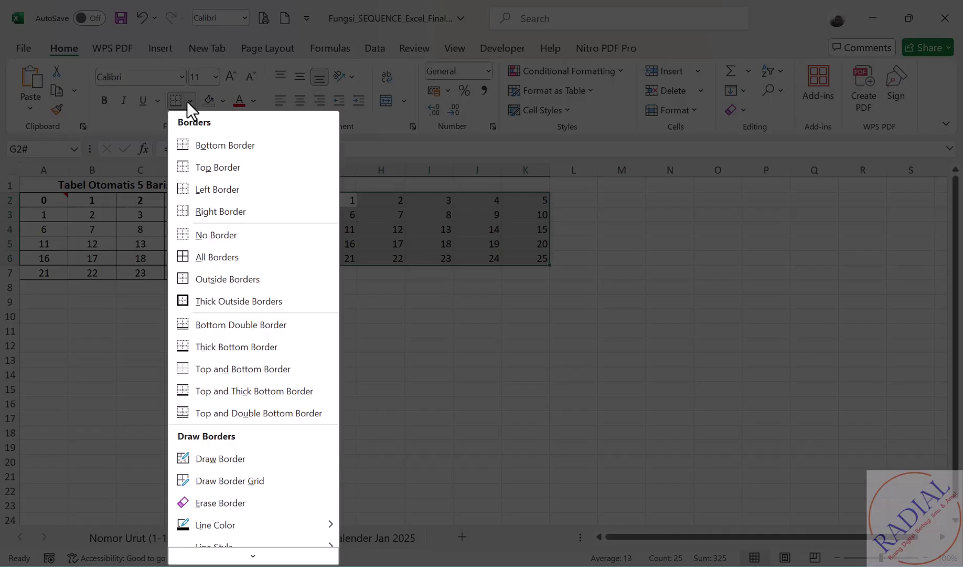
{"action": "left_click", "coordinate": [205, 257]}
{"action": "left_click", "coordinate": [330, 400]}
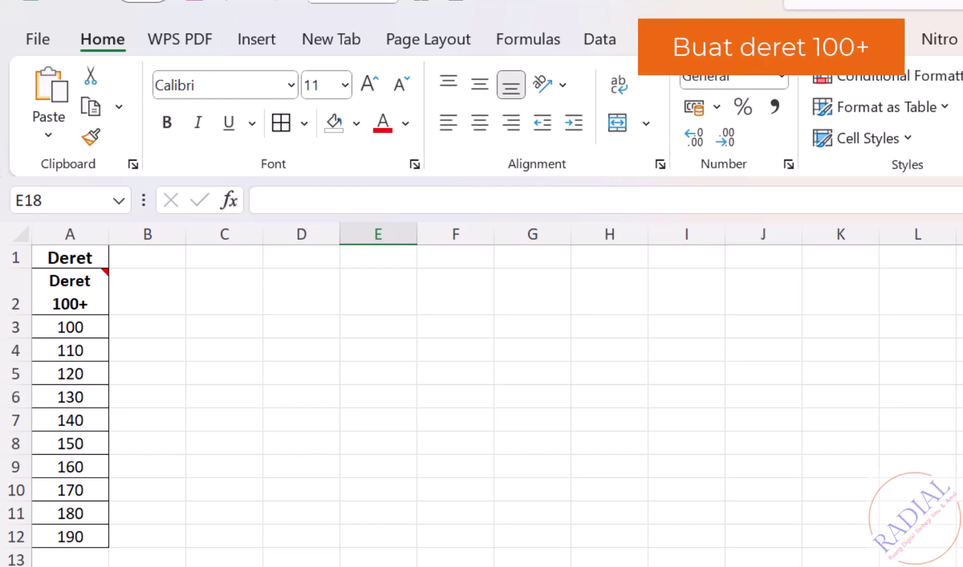
Generate a ten-row series starting at 100 in steps of 10 by entering =SEQUENCE(10;1;100;10) in cell C3 of the Deret 100+ sheet.
{"action": "left_click", "coordinate": [225, 325]}
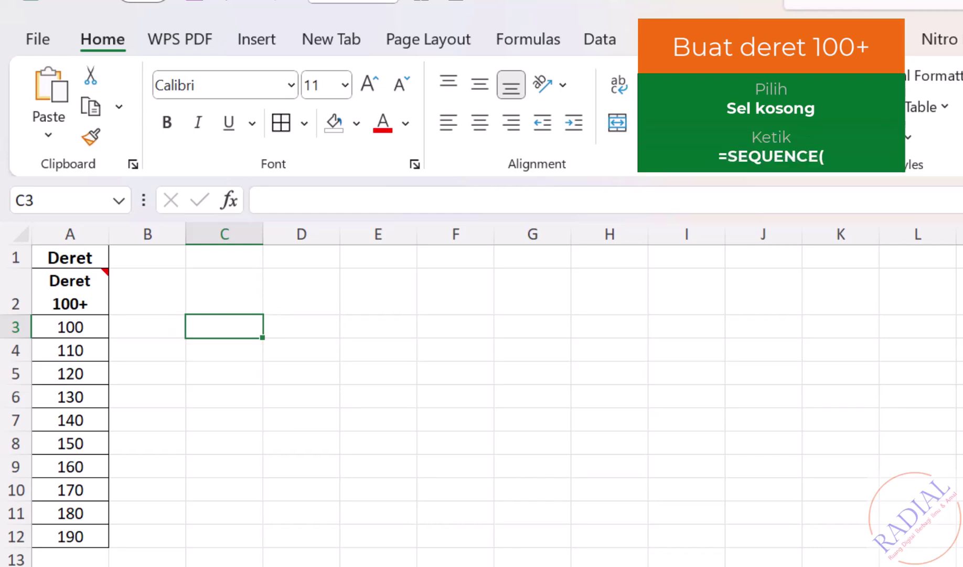
{"action": "type", "text": "=SE"}
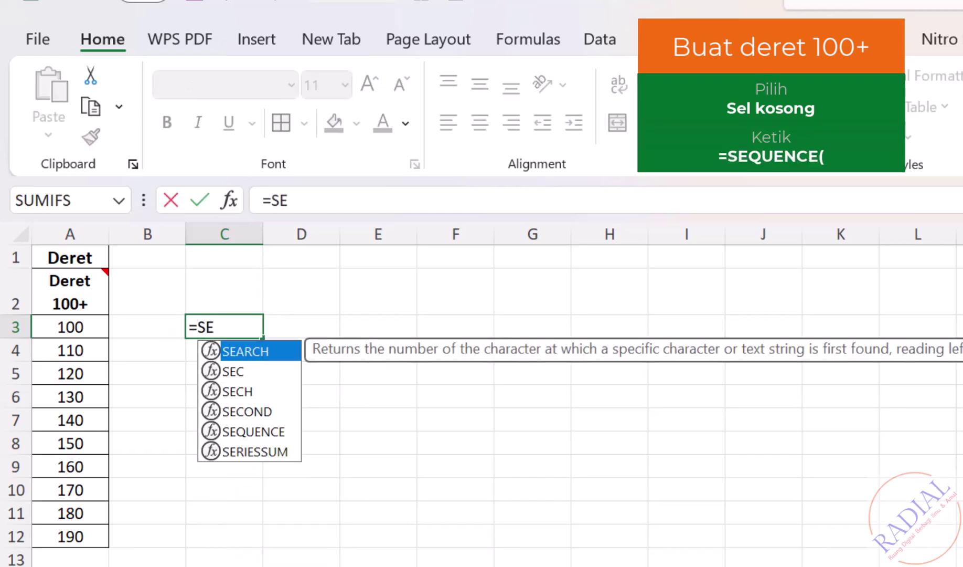
{"action": "type", "text": "QUENCE"}
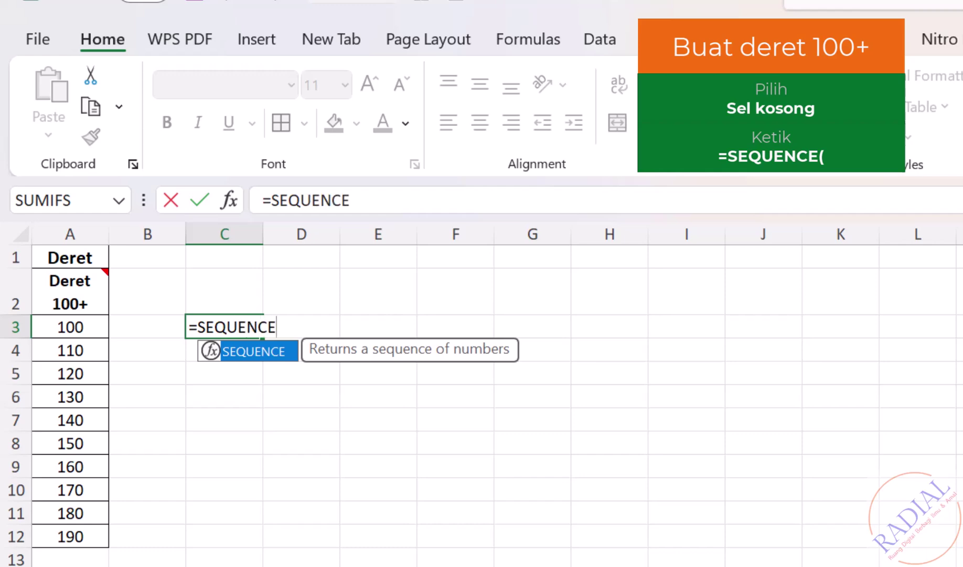
{"action": "key", "text": "Tab"}
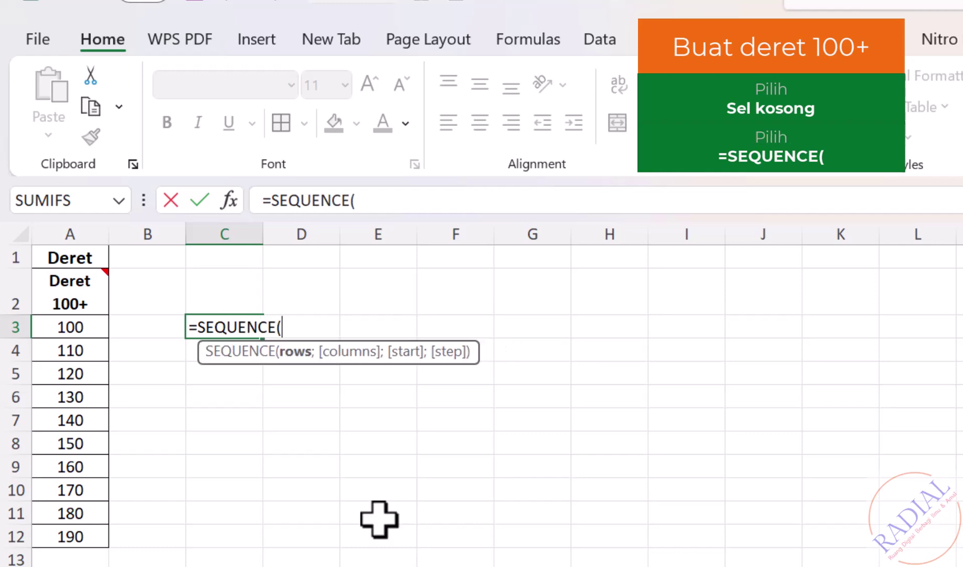
{"action": "type", "text": "10"}
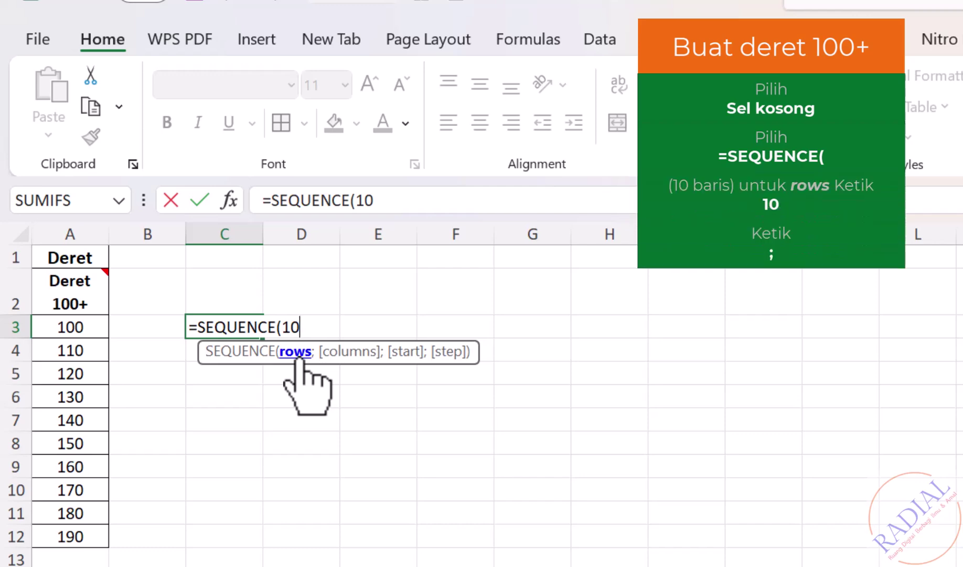
{"action": "type", "text": ";"}
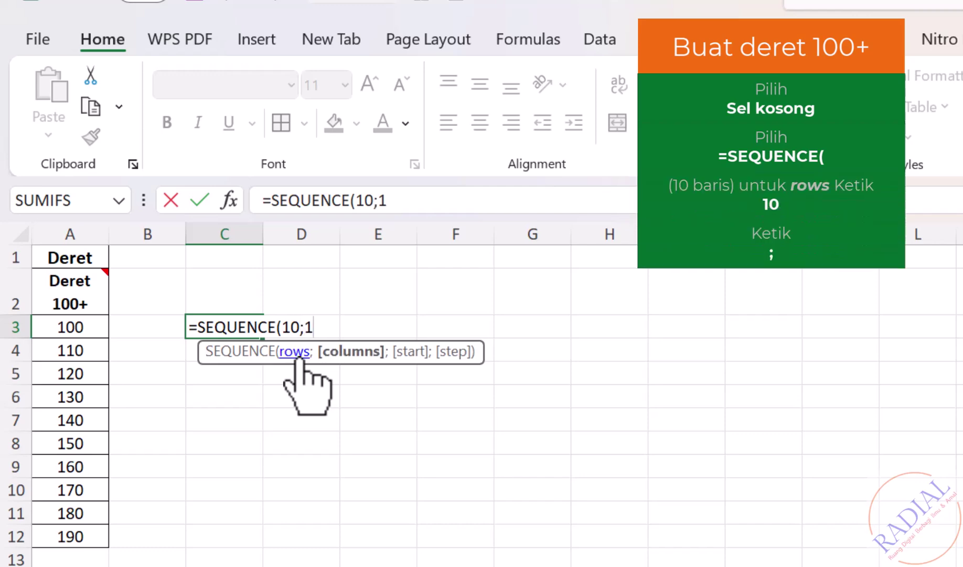
{"action": "type", "text": "1"}
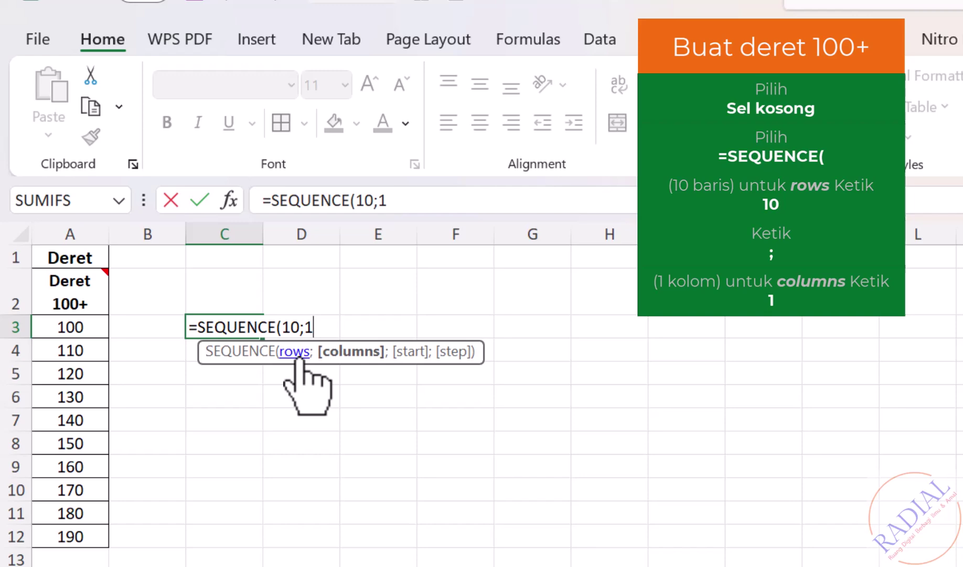
{"action": "type", "text": ";"}
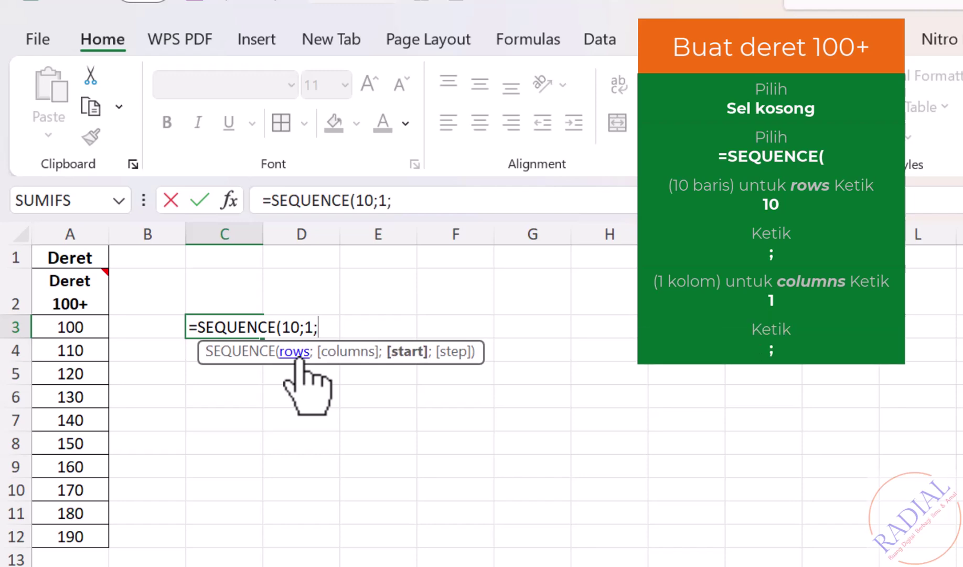
{"action": "type", "text": "100"}
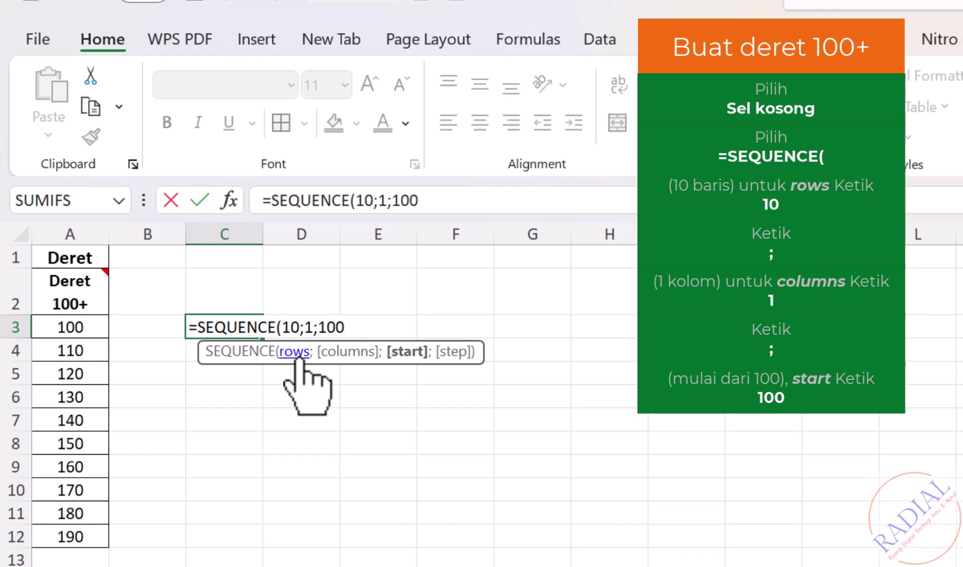
{"action": "type", "text": ";"}
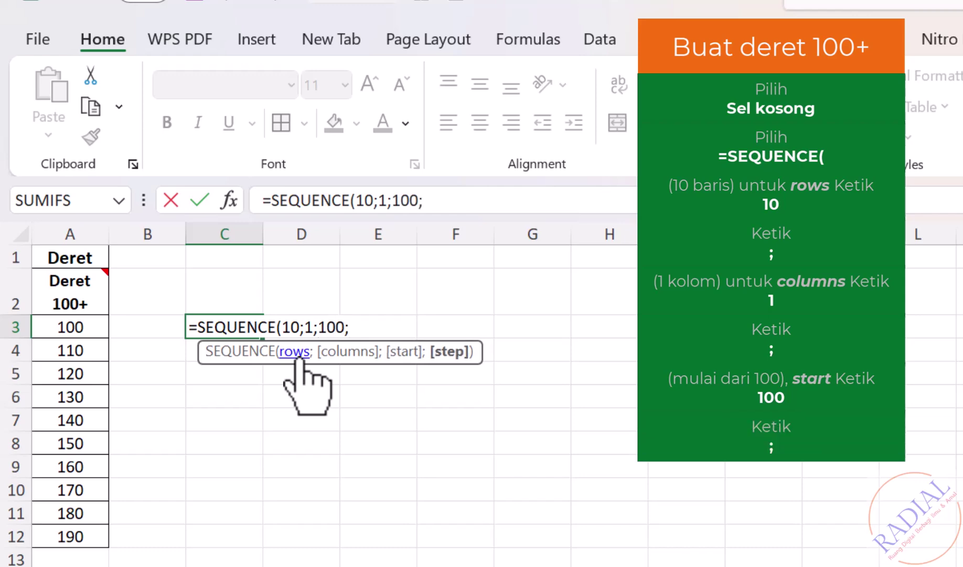
{"action": "type", "text": "10"}
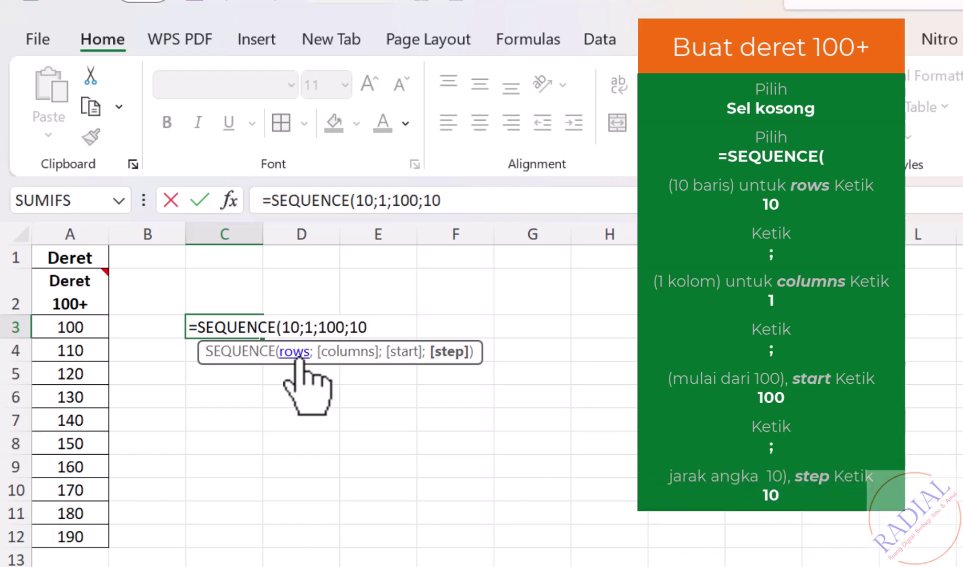
{"action": "type", "text": ")"}
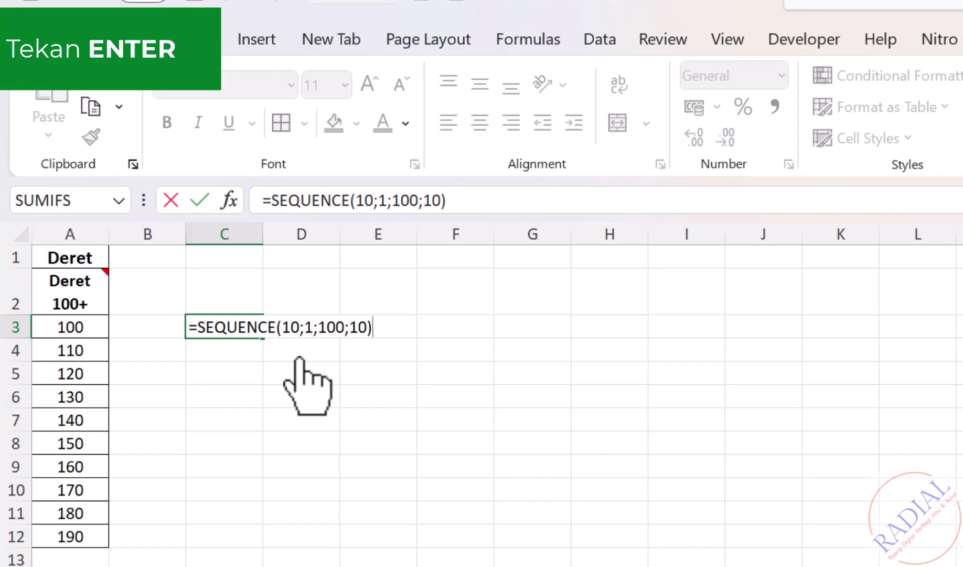
{"action": "key", "text": "Return"}
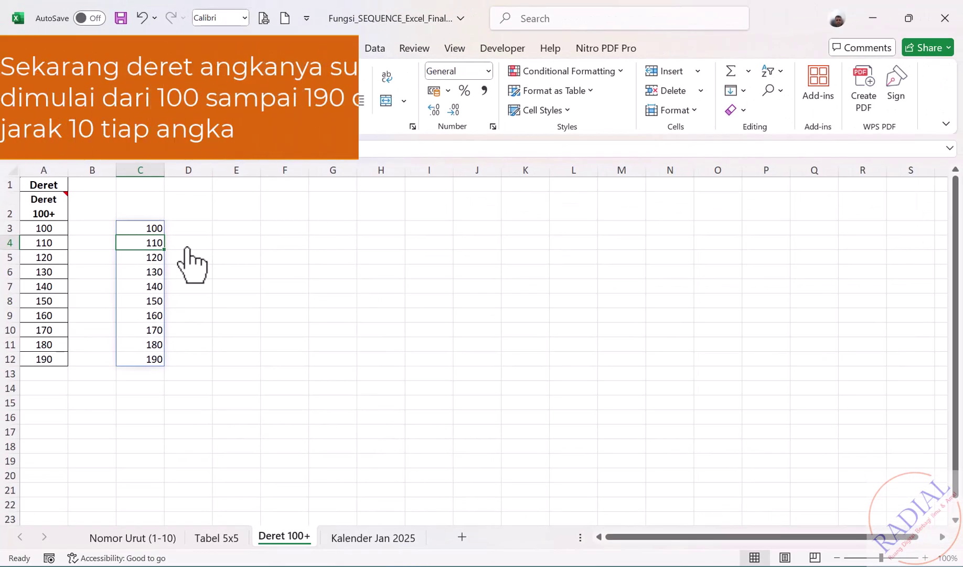
{"action": "left_click", "coordinate": [249, 303]}
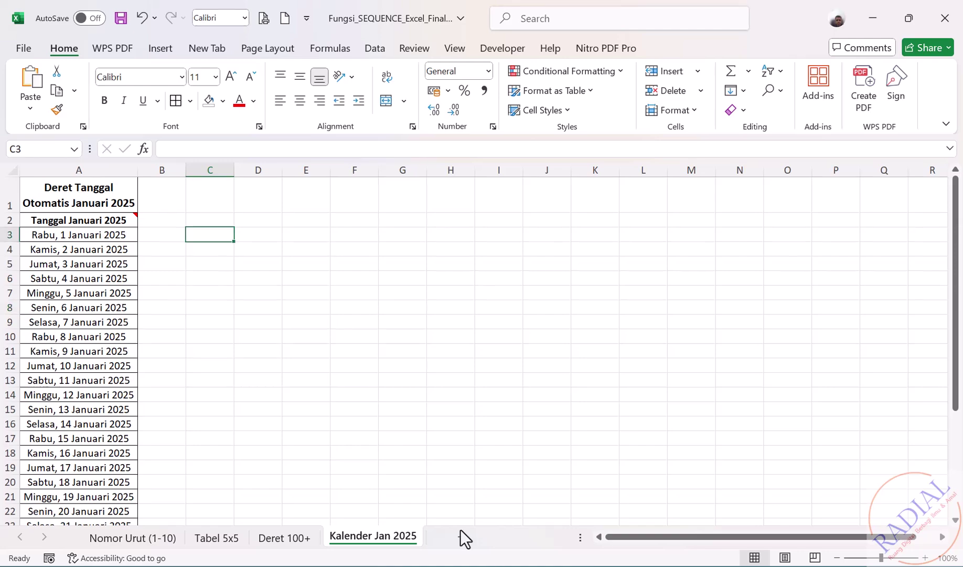
Generate 31 consecutive date values from 1 January 2025 by entering =SEQUENCE(31;1;DATE(2025;1;1);1) in cell C3 of the Kalender Jan 2025 sheet.
{"action": "left_click", "coordinate": [404, 482]}
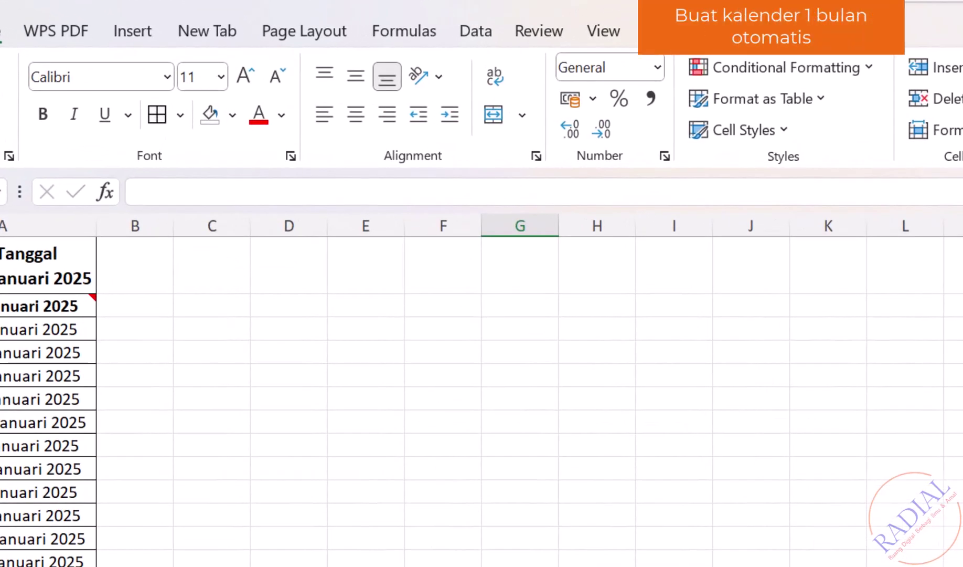
{"action": "left_click", "coordinate": [210, 324]}
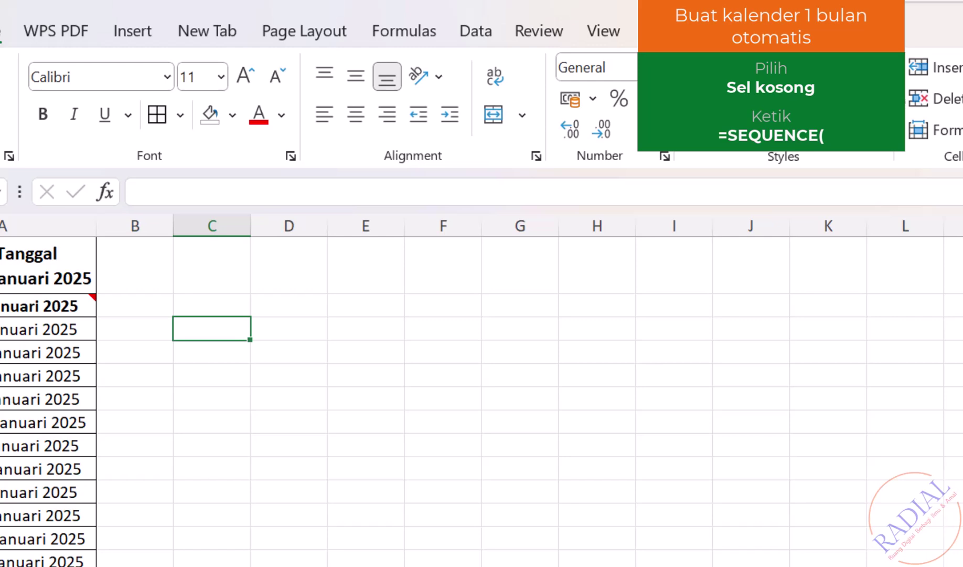
{"action": "type", "text": "=S"}
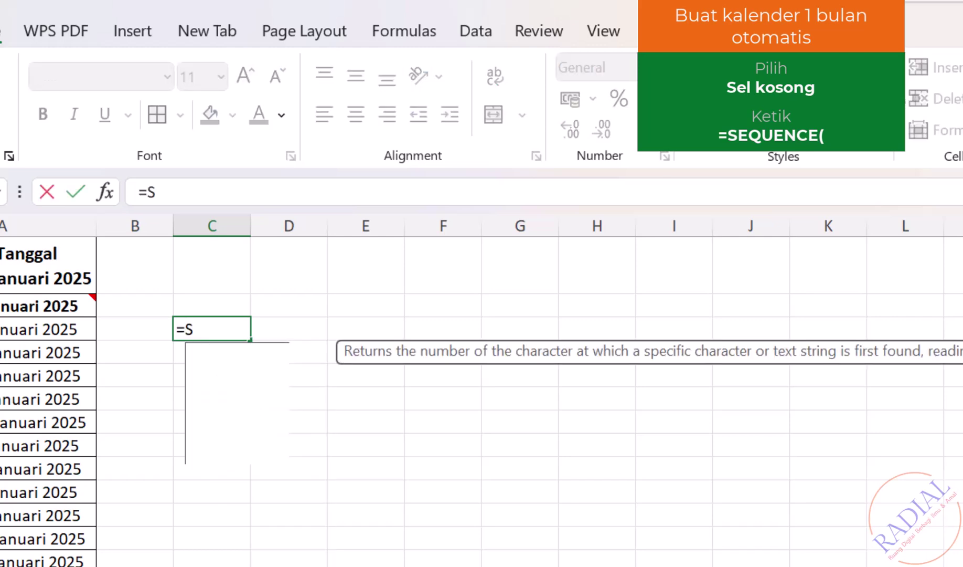
{"action": "type", "text": "EQUENCE"}
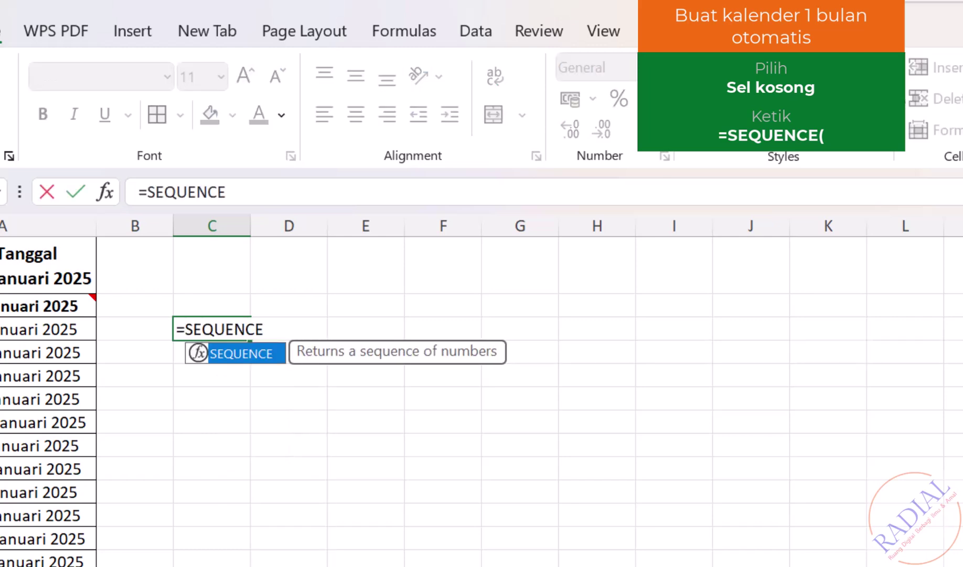
{"action": "type", "text": "("}
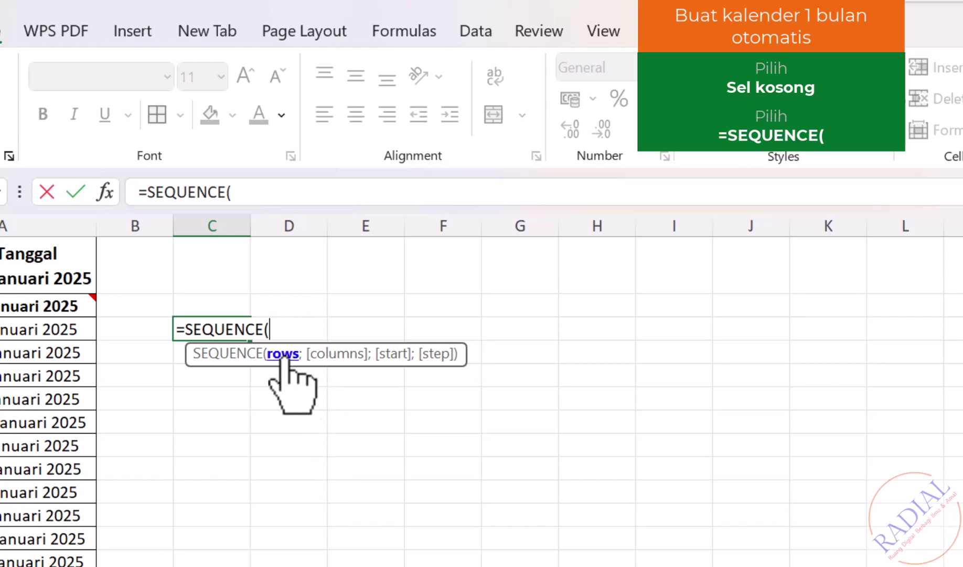
{"action": "type", "text": "31"}
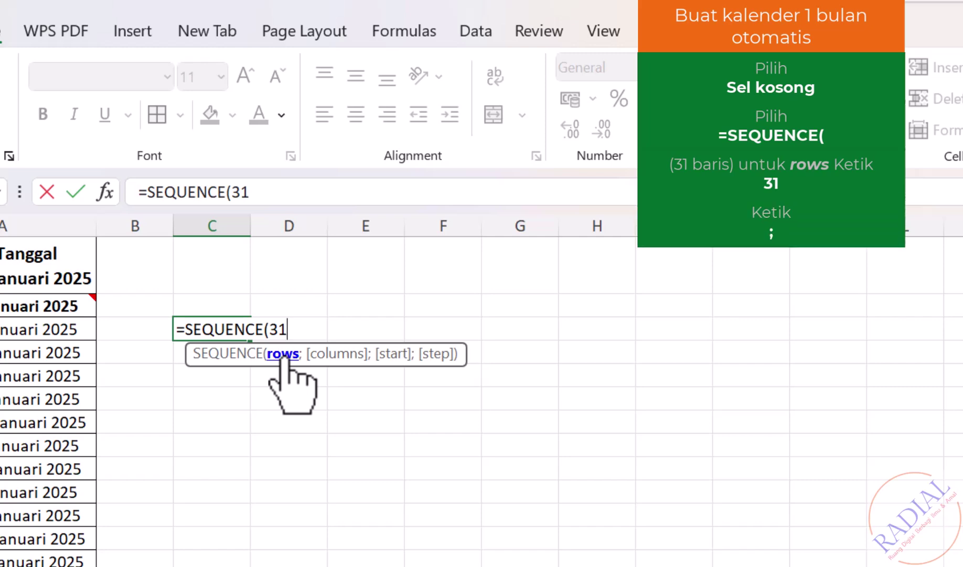
{"action": "type", "text": ";"}
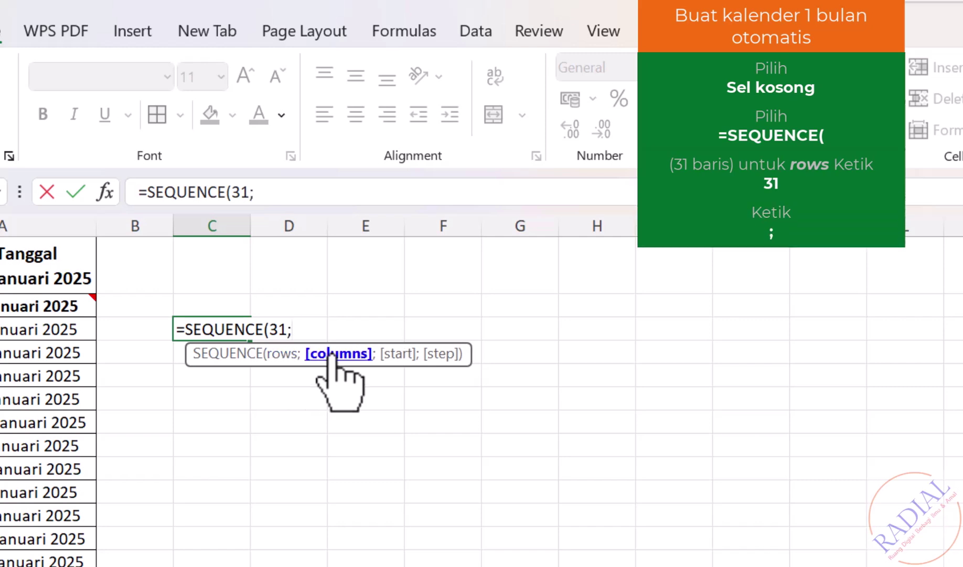
{"action": "type", "text": "1"}
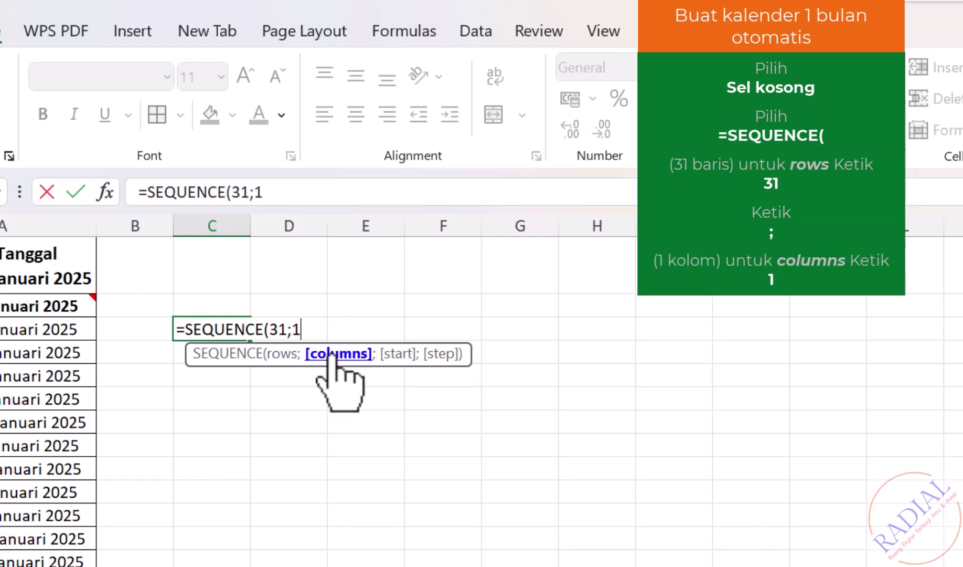
{"action": "type", "text": ";"}
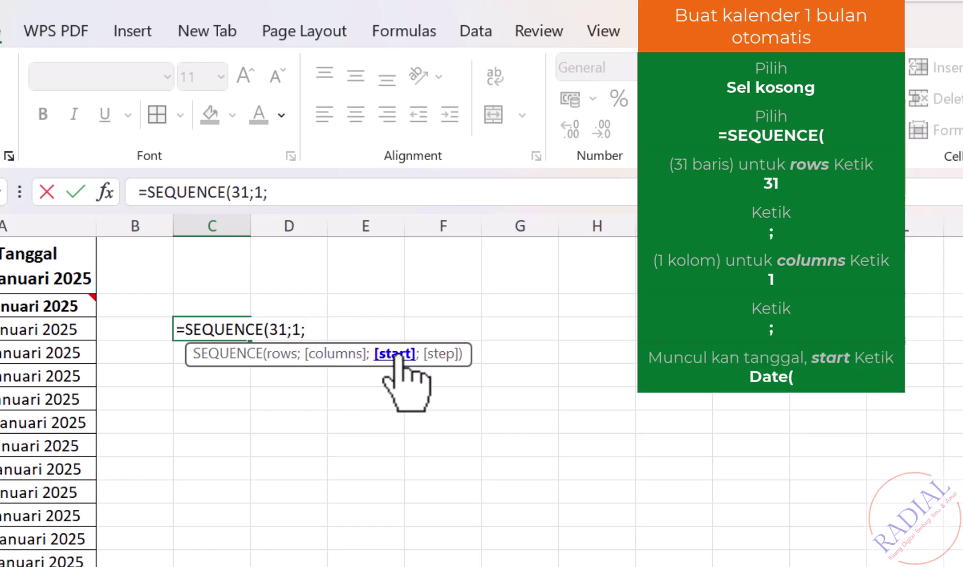
{"action": "type", "text": "DATE("}
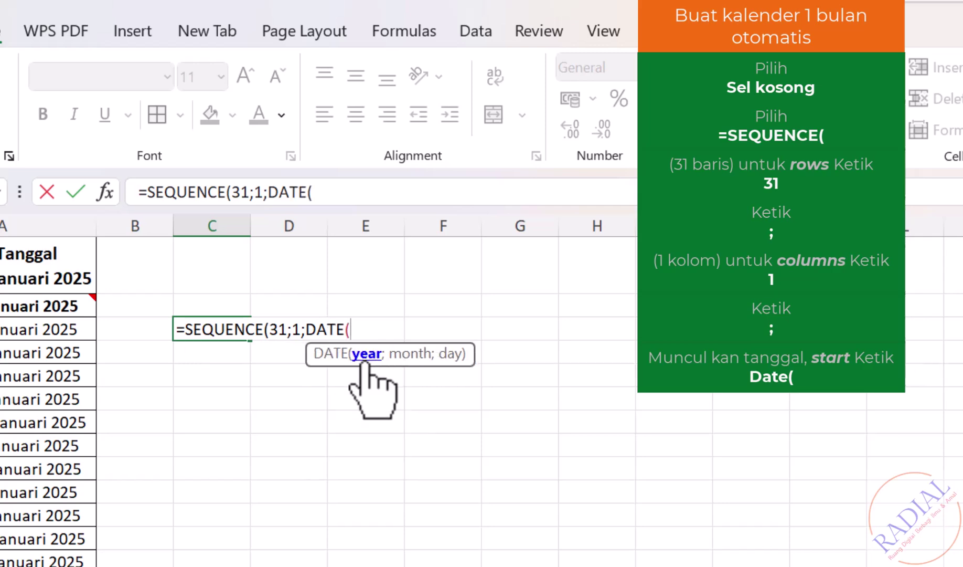
{"action": "type", "text": "2025"}
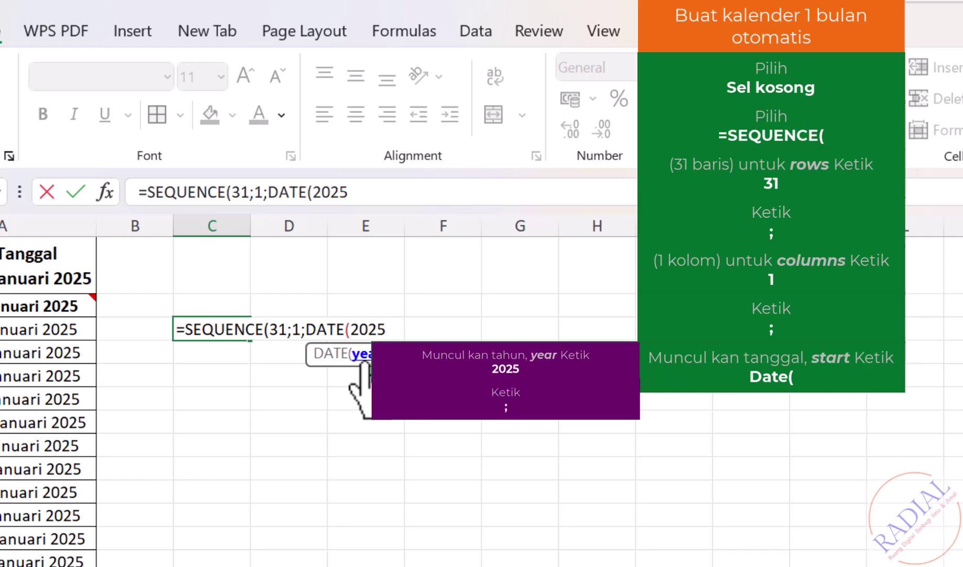
{"action": "type", "text": ";"}
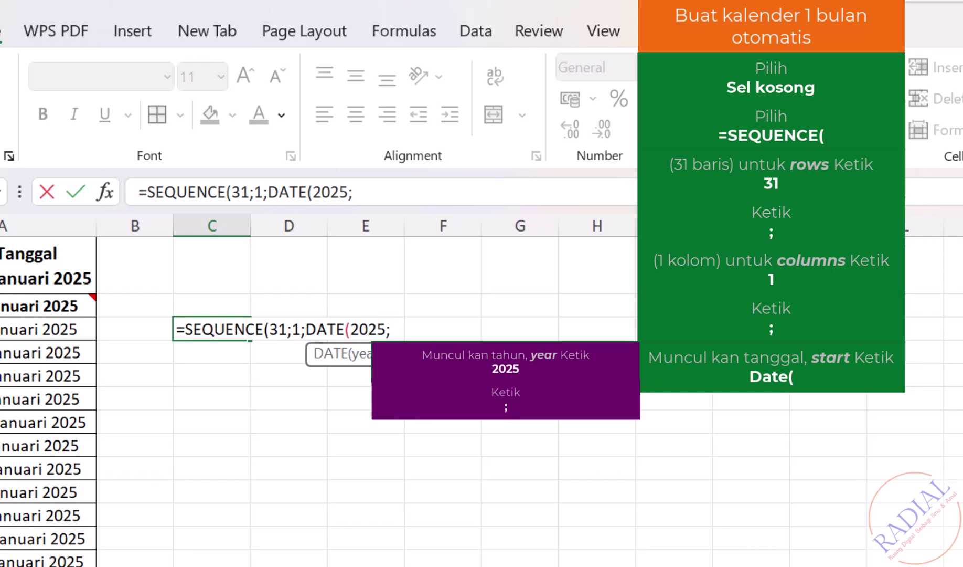
{"action": "type", "text": "1;1"}
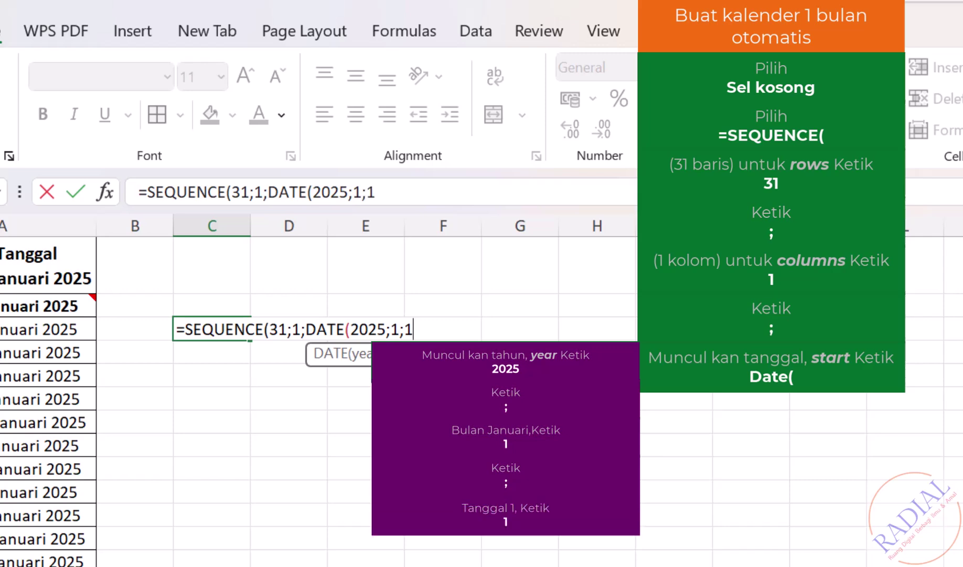
{"action": "type", "text": ");"}
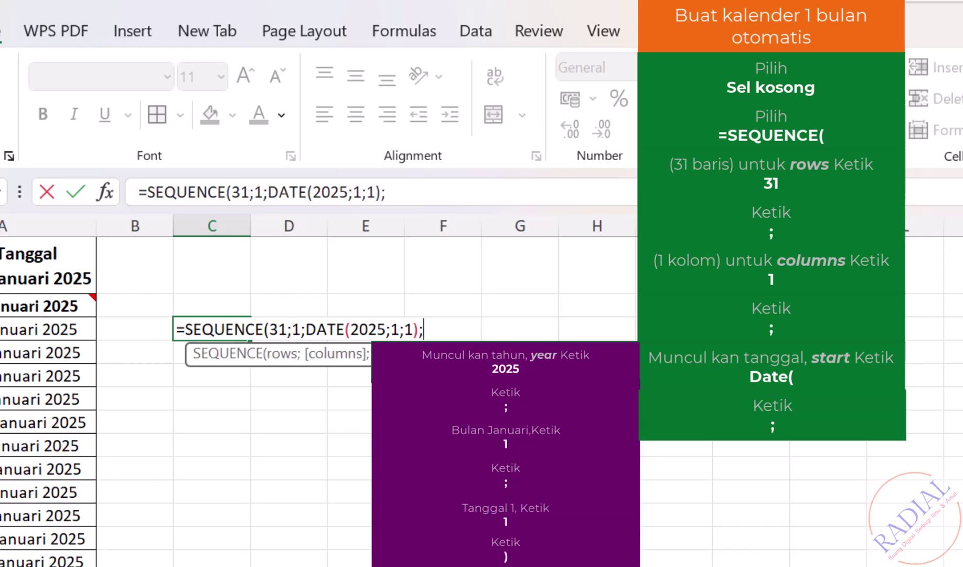
{"action": "type", "text": "1)"}
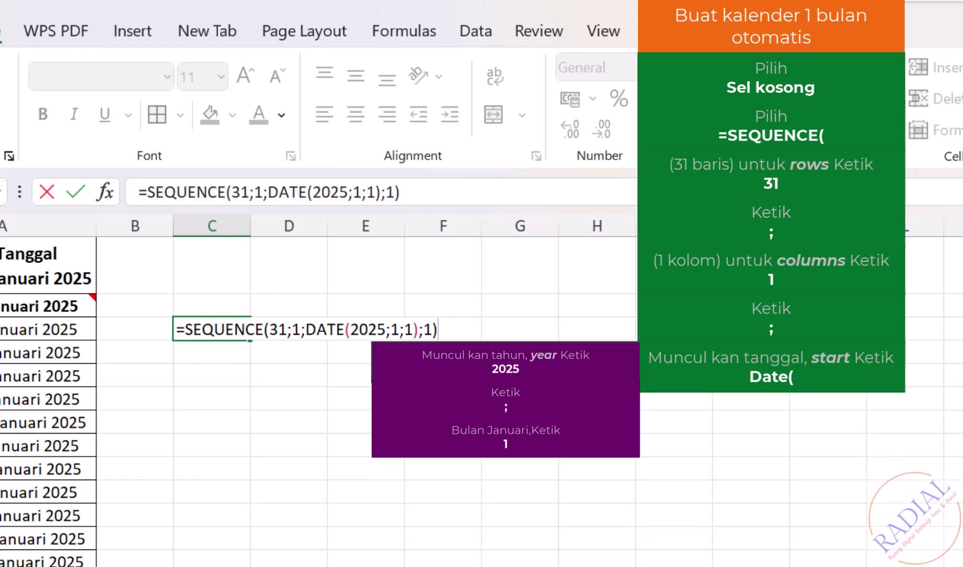
{"action": "key", "text": "Return"}
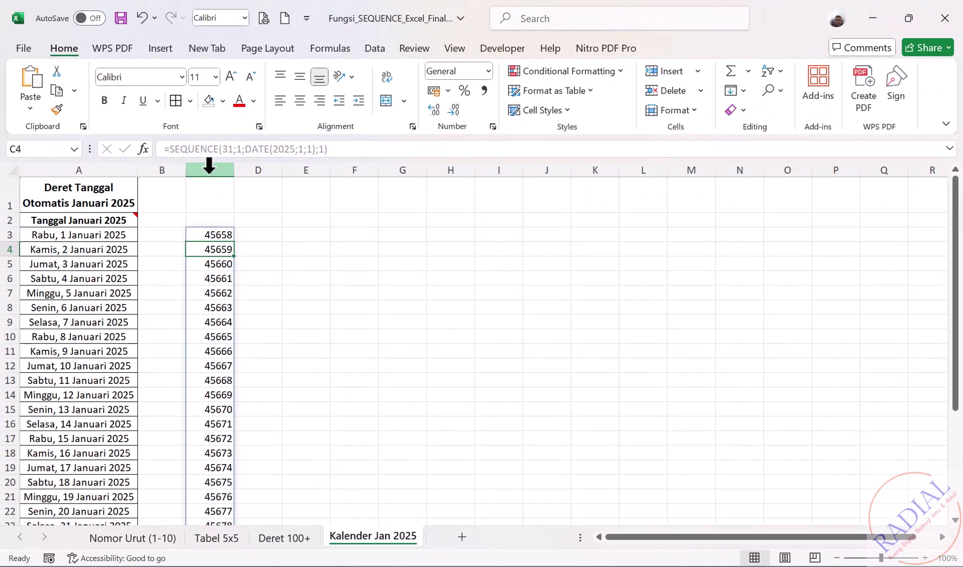
Format column C of the Kalender Jan 2025 sheet as Long Date and check the generated dates down to the last row.
{"action": "left_click", "coordinate": [209, 166]}
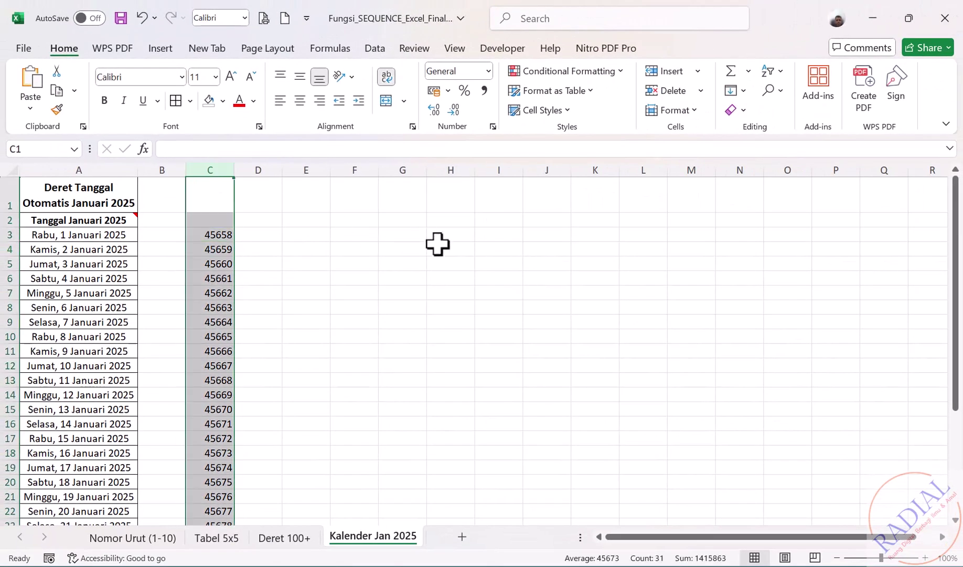
{"action": "left_click", "coordinate": [488, 71]}
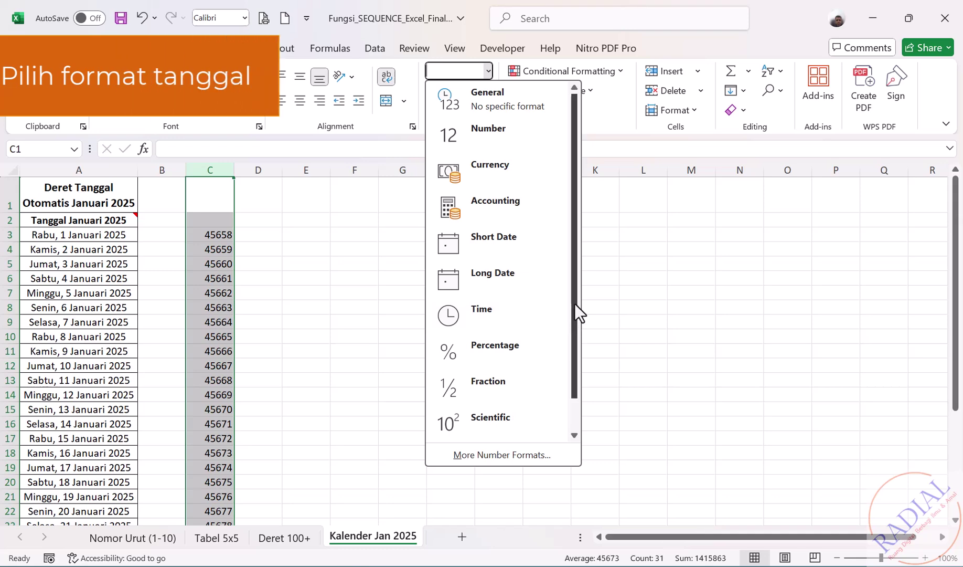
{"action": "left_click", "coordinate": [517, 274]}
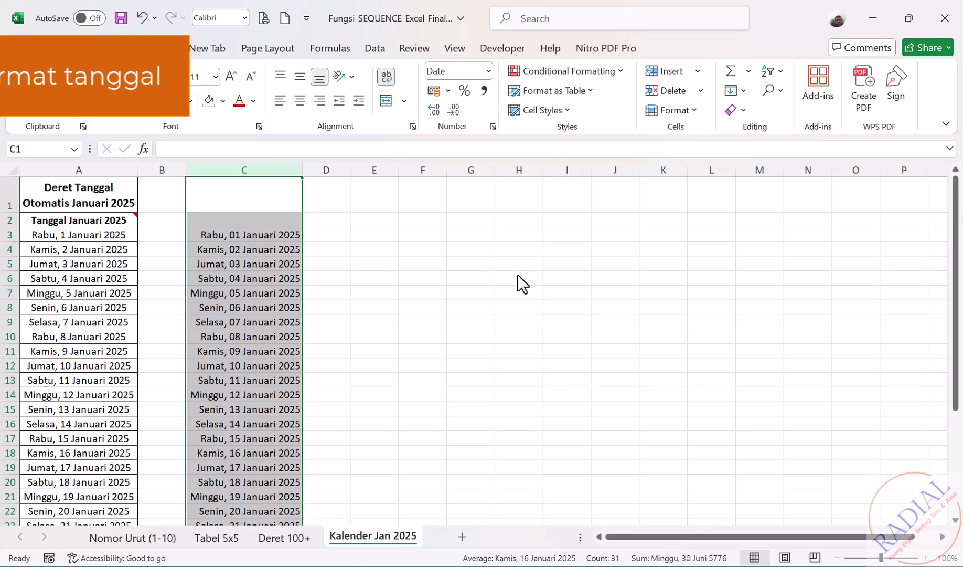
{"action": "left_click", "coordinate": [517, 274]}
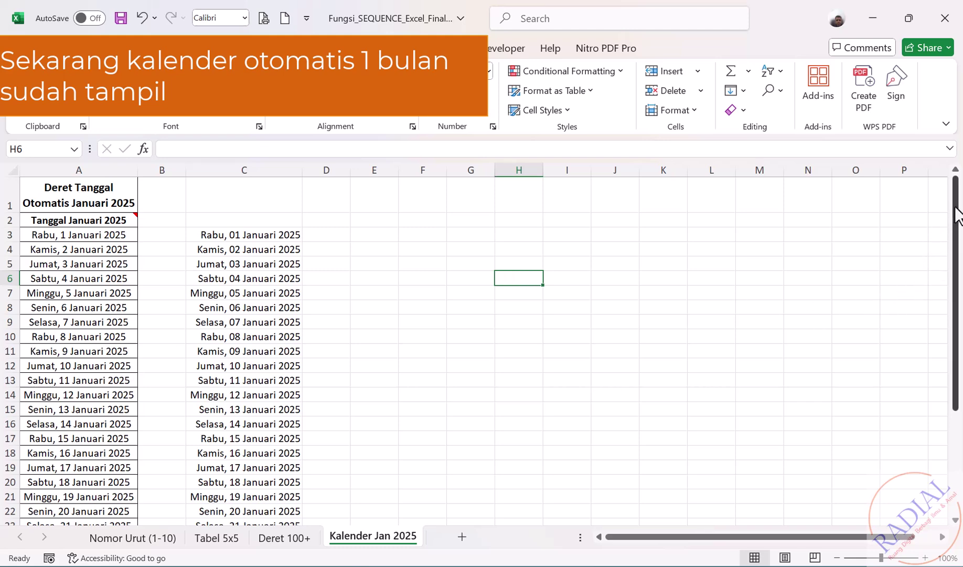
{"action": "left_click_drag", "start_coordinate": [956, 215], "coordinate": [952, 336]}
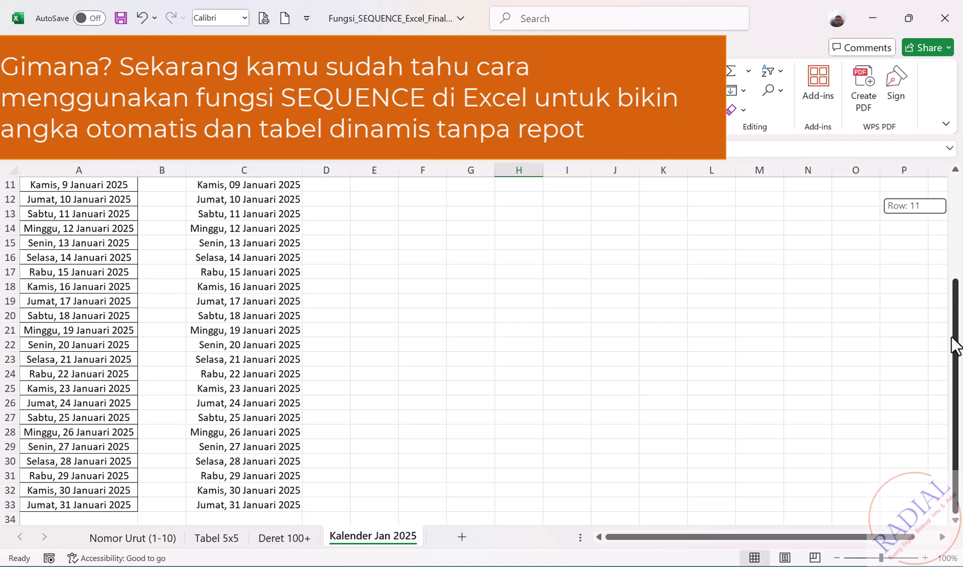
{"action": "left_click_drag", "start_coordinate": [956, 347], "coordinate": [948, 200]}
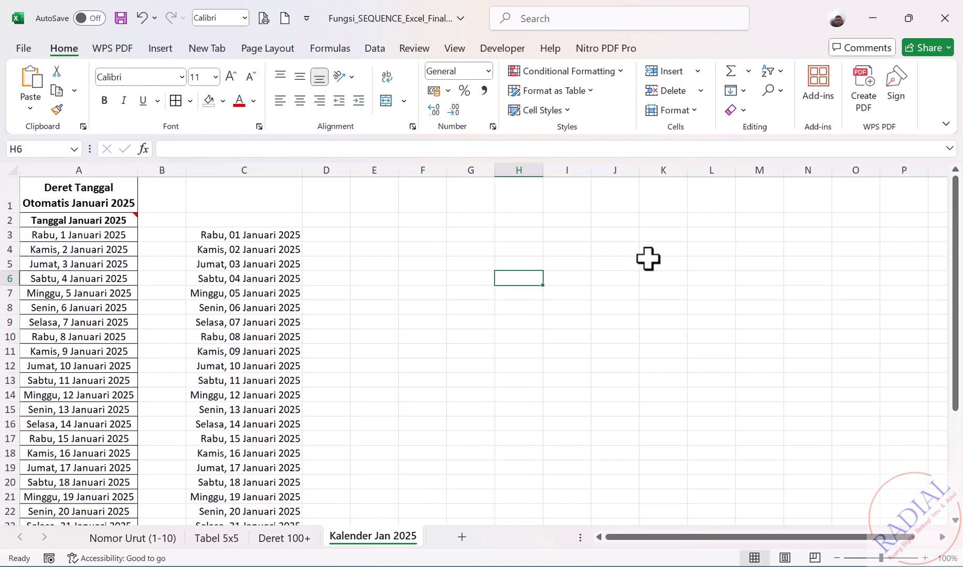